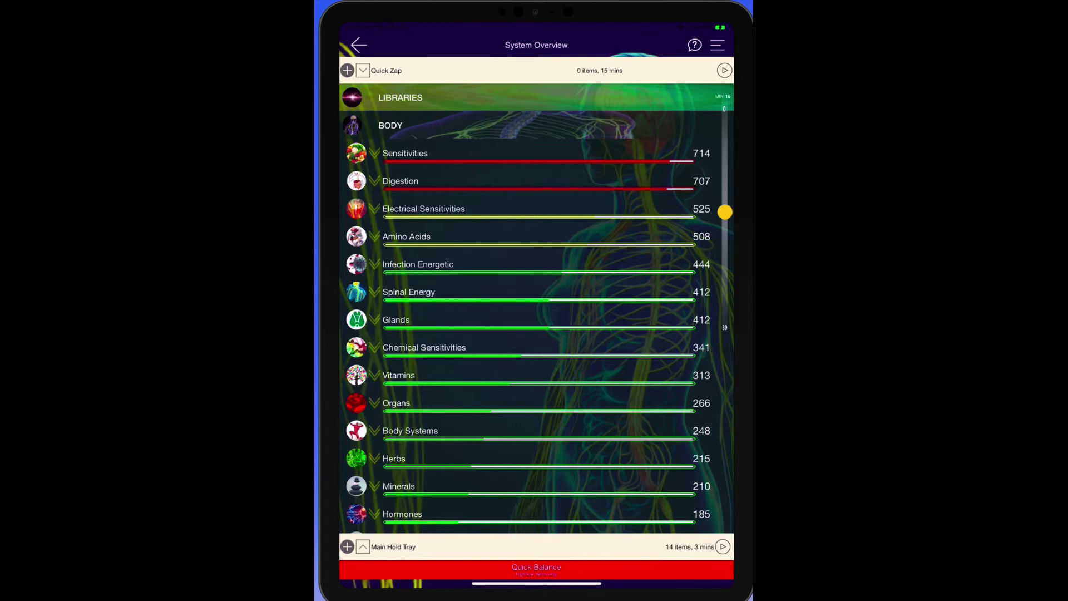
- Create a new master branch in the libraries area and name it Heart Assessment Libraries
click(719, 45)
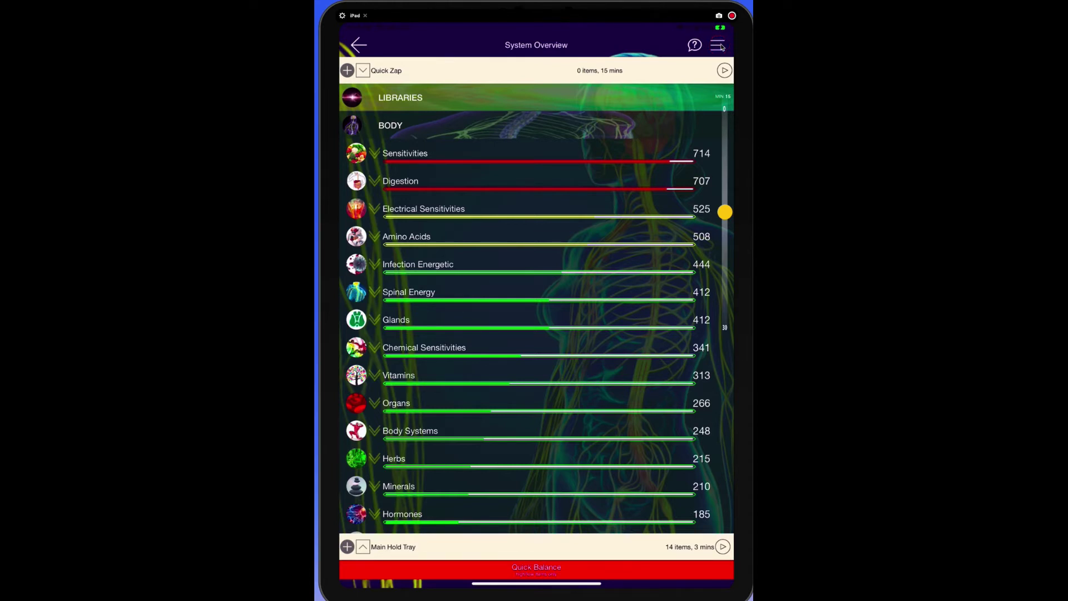
click(720, 45)
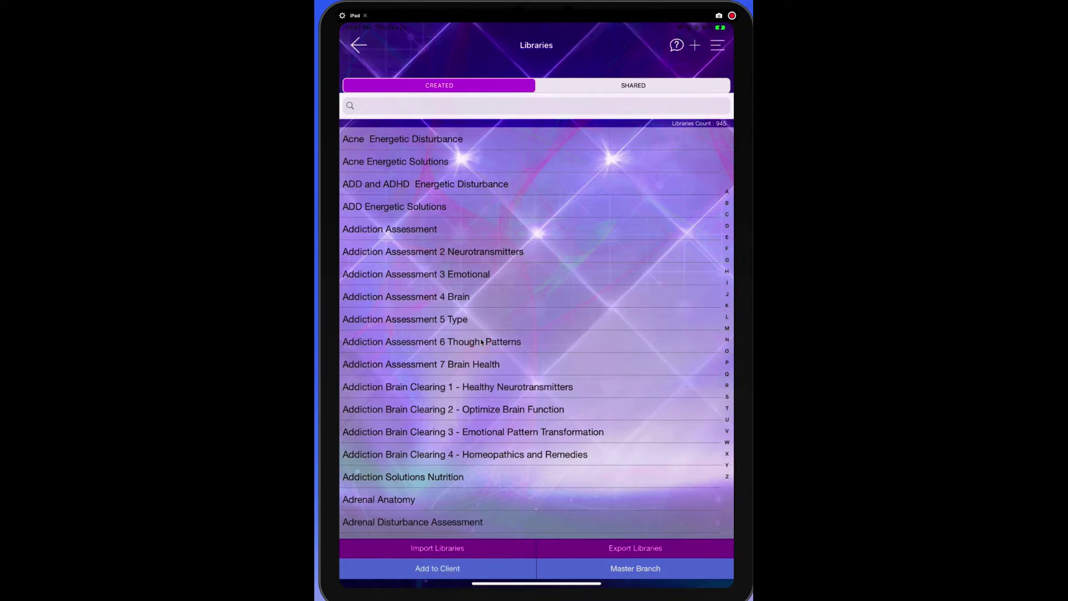
click(656, 573)
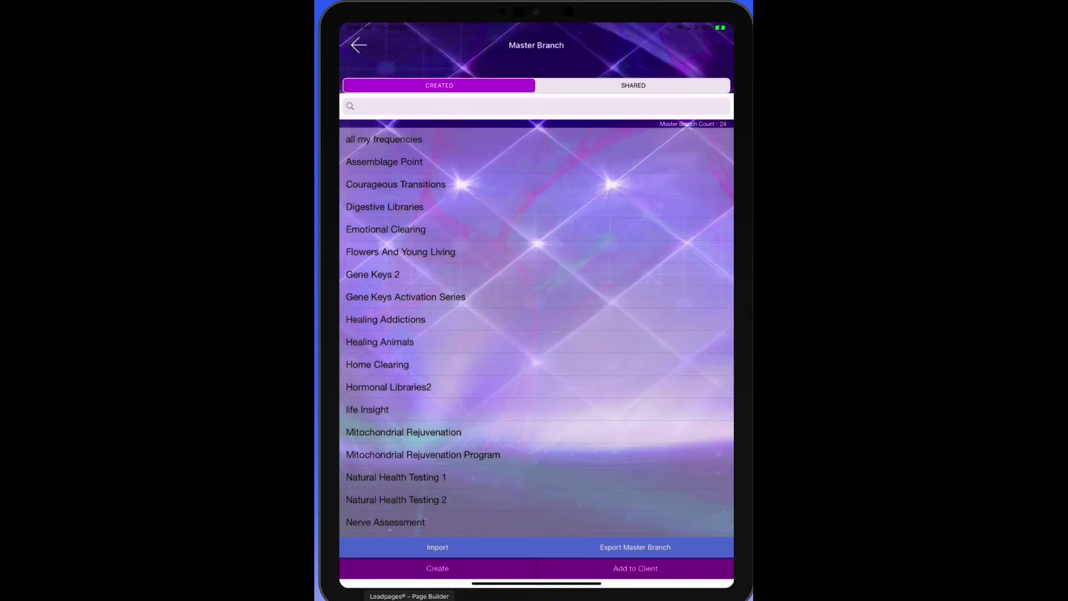
click(423, 572)
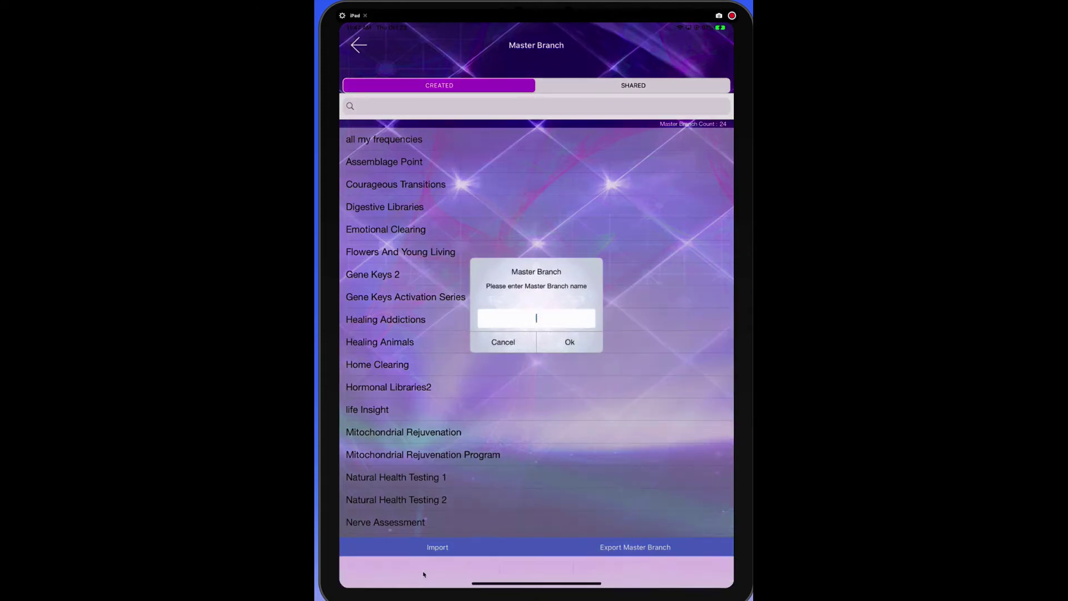
text(Heart)
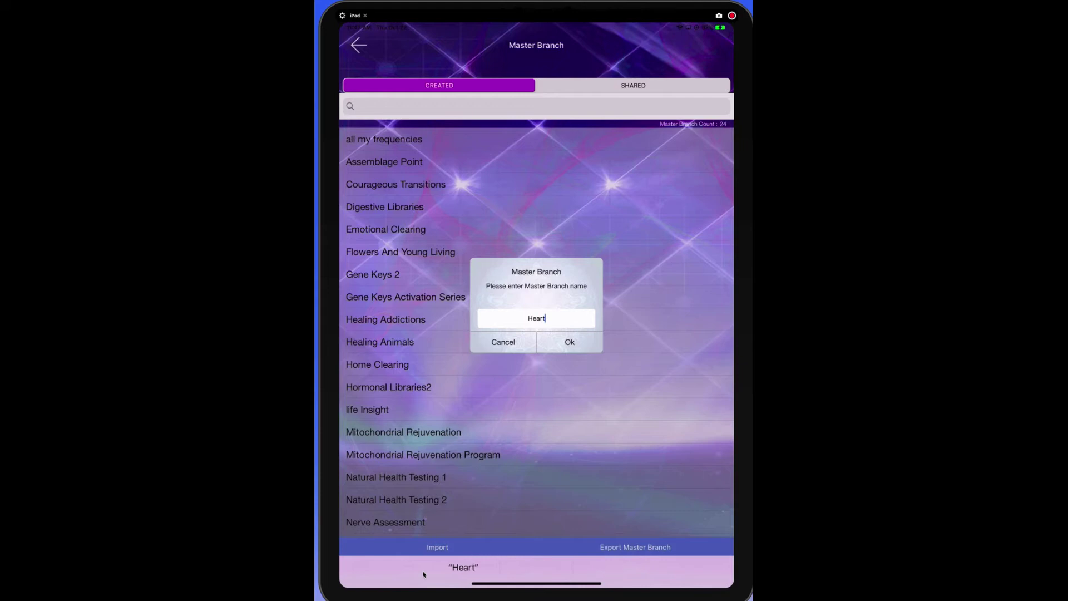
text( Assessment Libraries)
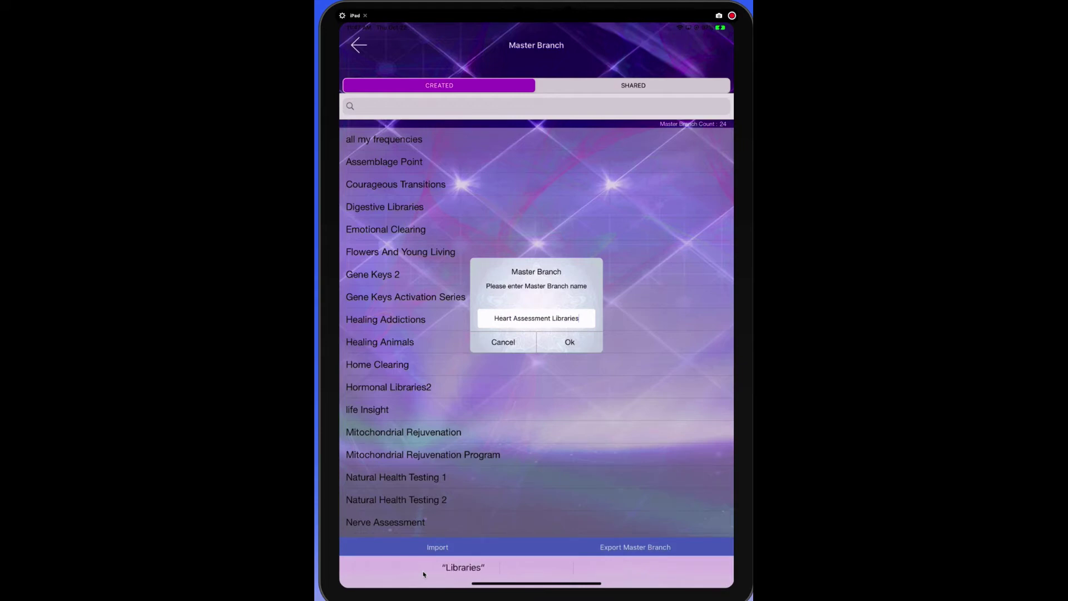
key(Return)
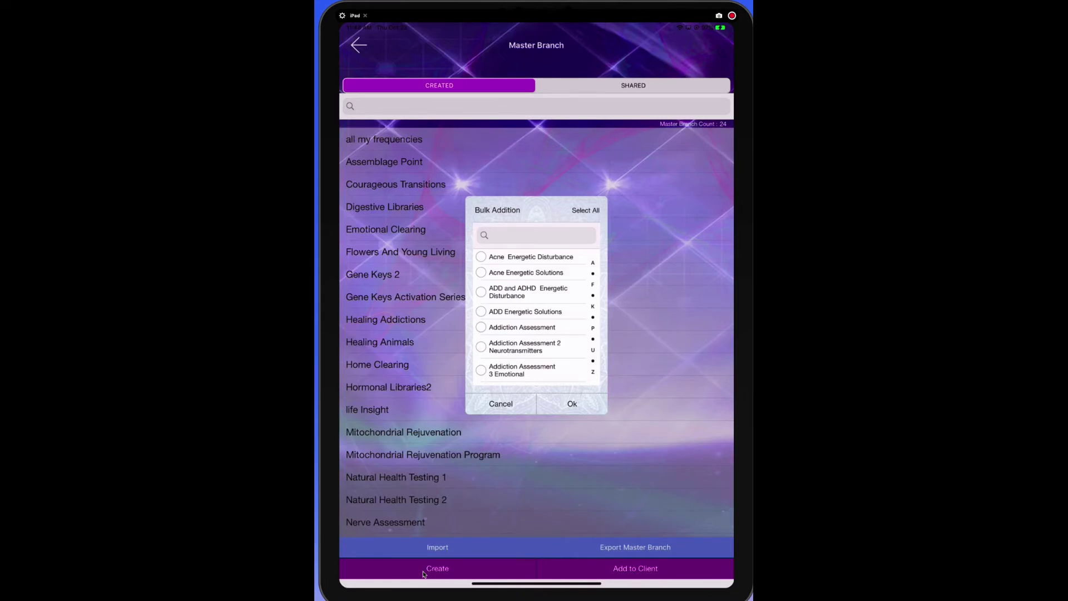
- Select the Blood Pressure 4 to 9 libraries and Blood Pressure Disturbance 1 Minerals for the new branch
scroll(536, 317, down, 5)
scroll(536, 317, down, 15)
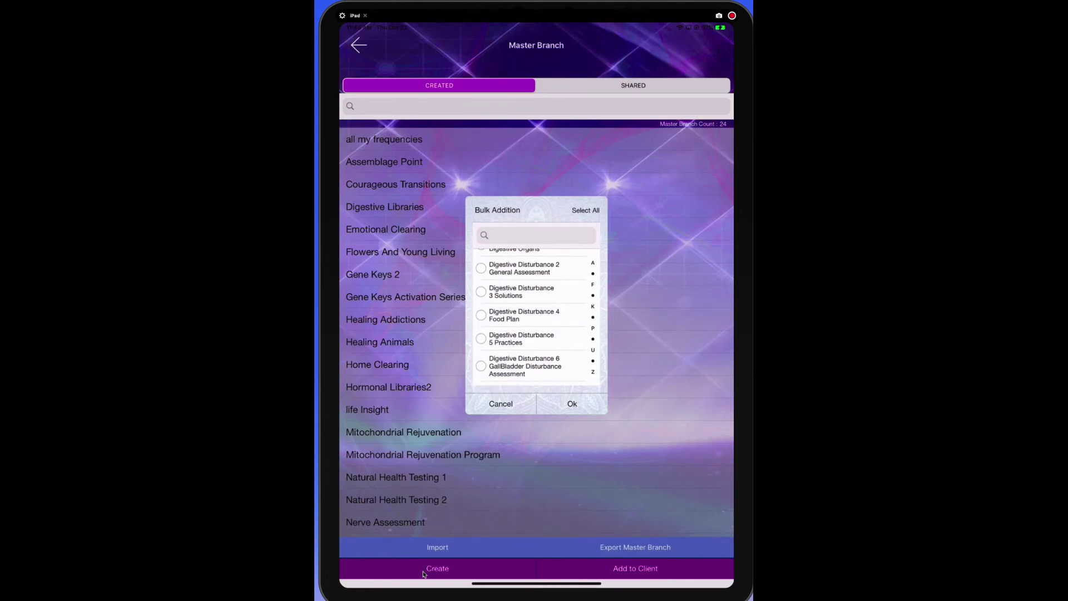
scroll(536, 317, up, 2)
scroll(536, 317, up, 5)
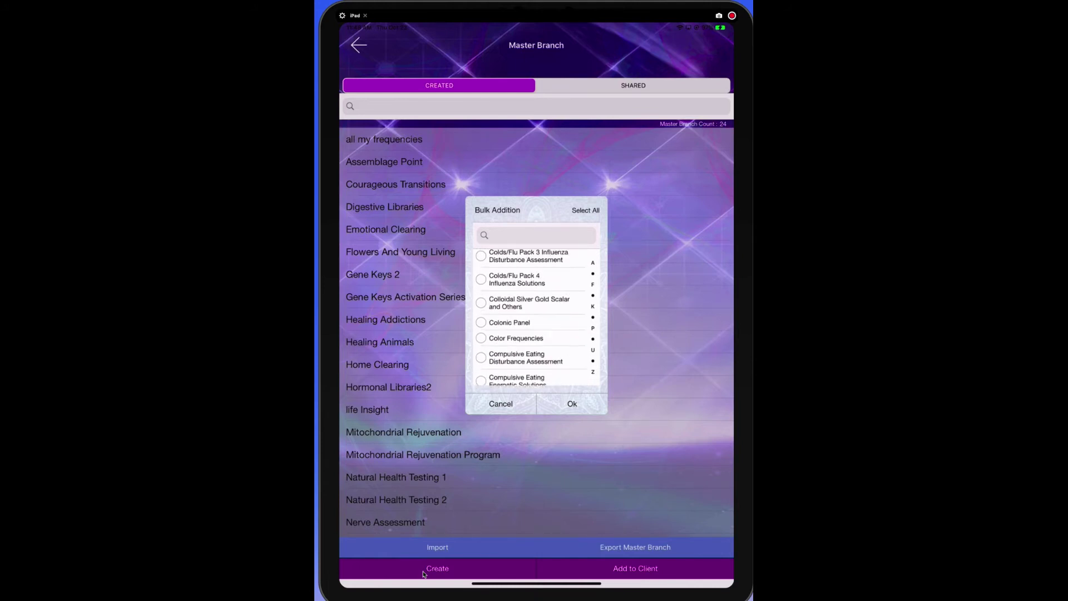
scroll(535, 317, up, 6)
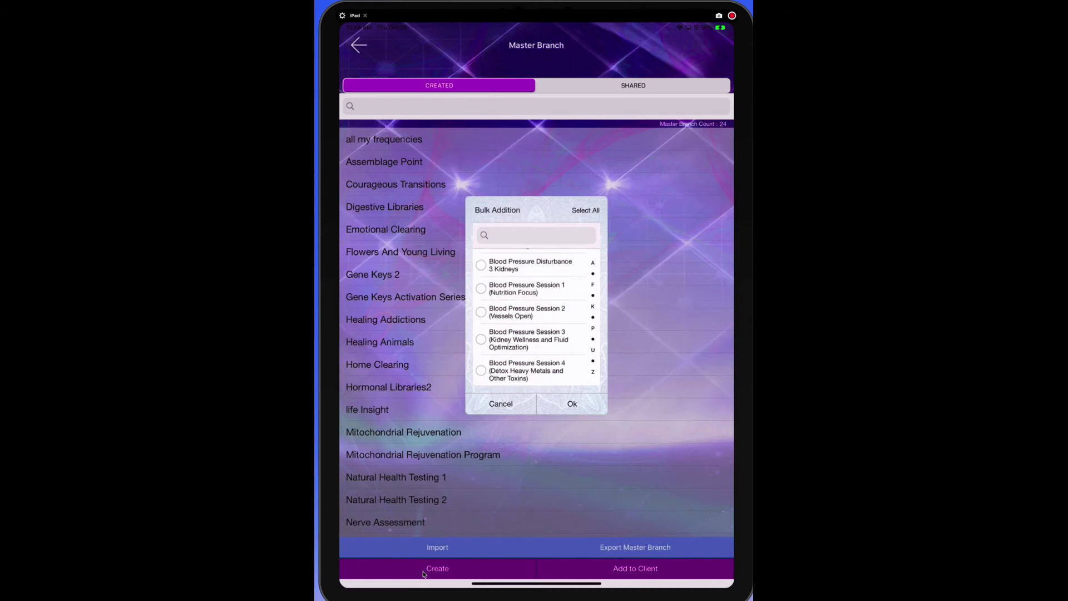
scroll(535, 317, up, 4)
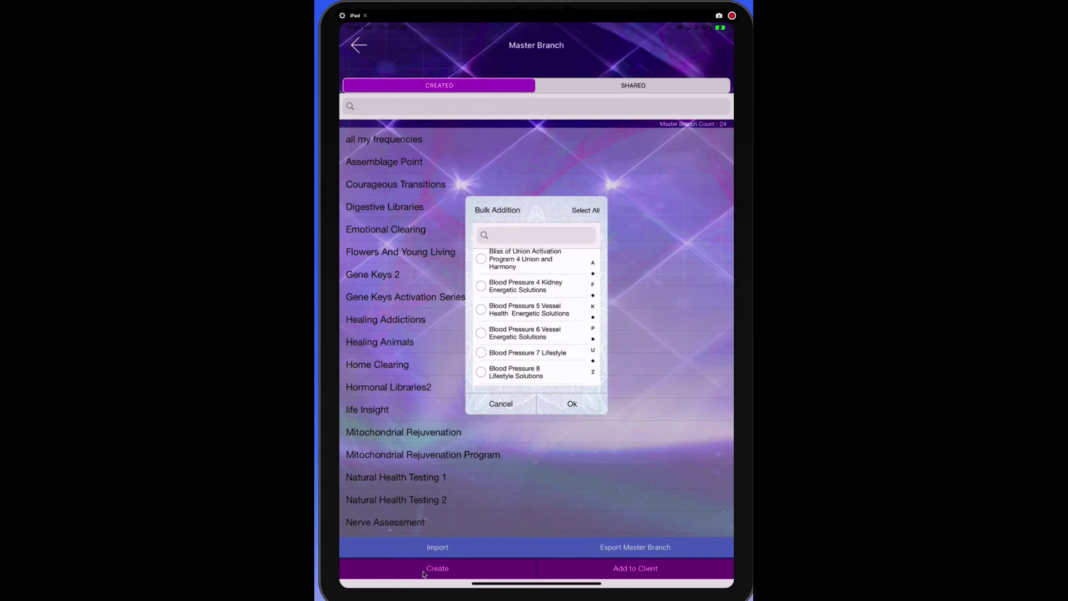
click(481, 344)
click(481, 367)
scroll(536, 317, down, 3)
click(481, 306)
click(480, 326)
scroll(536, 317, down, 2)
click(480, 305)
click(480, 329)
scroll(536, 317, down, 1)
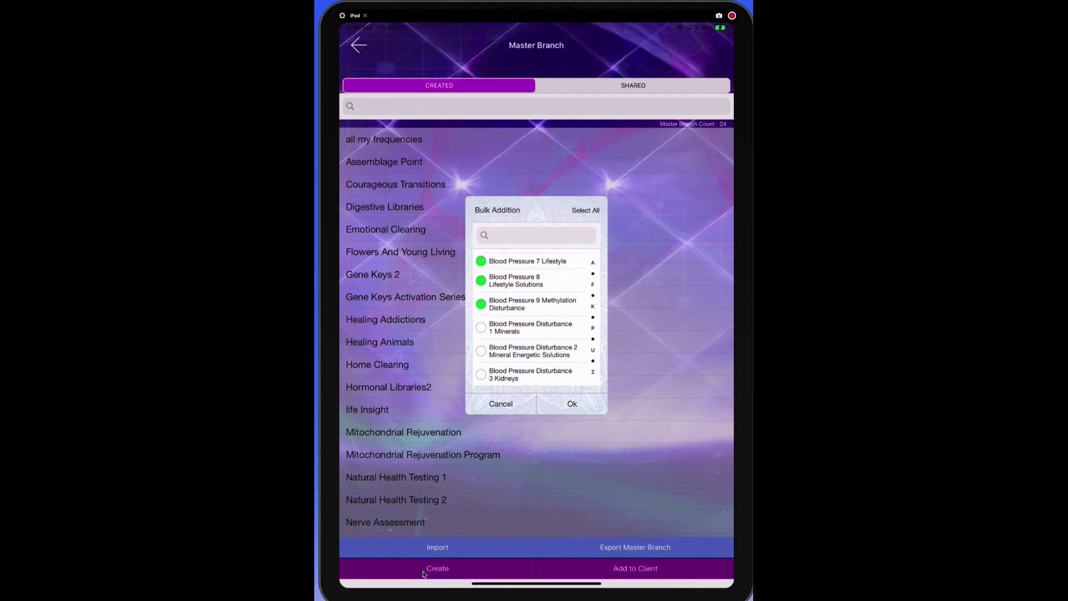
click(480, 327)
- Add Heart Anatomy, Heart and Circulation Optimization Program, and Heart Health 1 Assessment to the branch selection
click(593, 306)
scroll(536, 317, up, 5)
scroll(535, 317, up, 2)
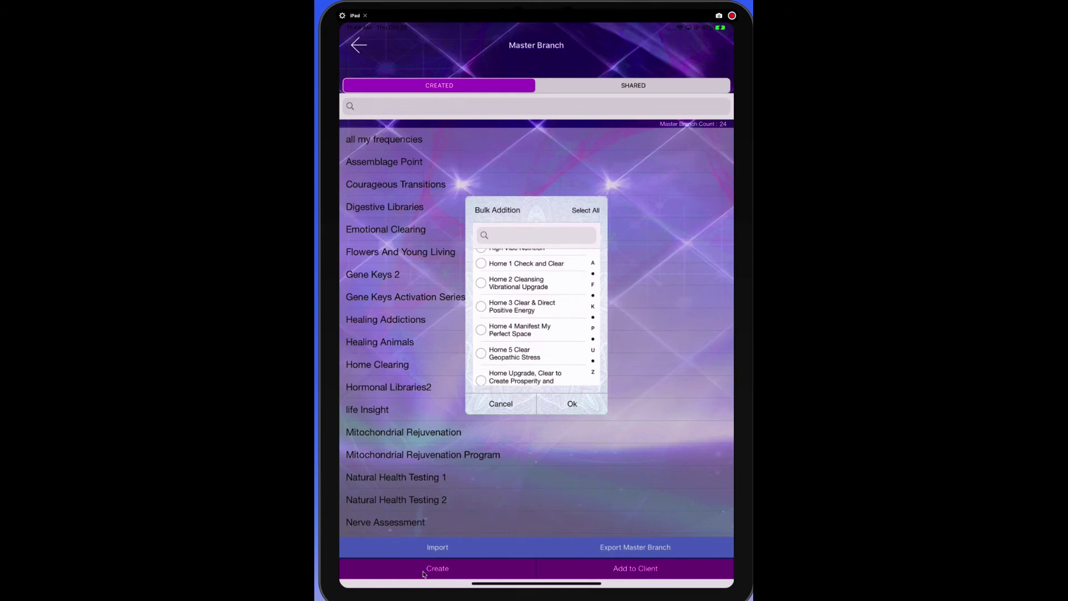
scroll(535, 317, up, 2)
click(481, 295)
click(481, 334)
click(481, 314)
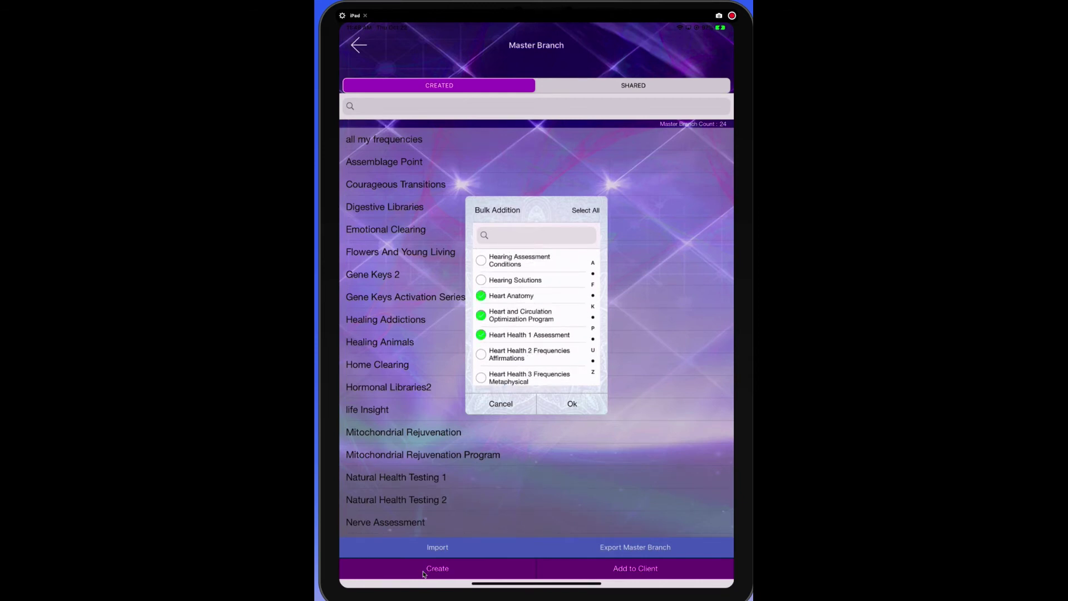
- Add Heart Health 2 to 6 and both Heart Health Cholesterol libraries to the selection, and save the master branch
scroll(536, 317, down, 2)
click(481, 307)
click(480, 331)
click(481, 354)
scroll(536, 317, down, 2)
click(481, 318)
click(480, 353)
click(481, 334)
scroll(536, 317, down, 2)
click(480, 332)
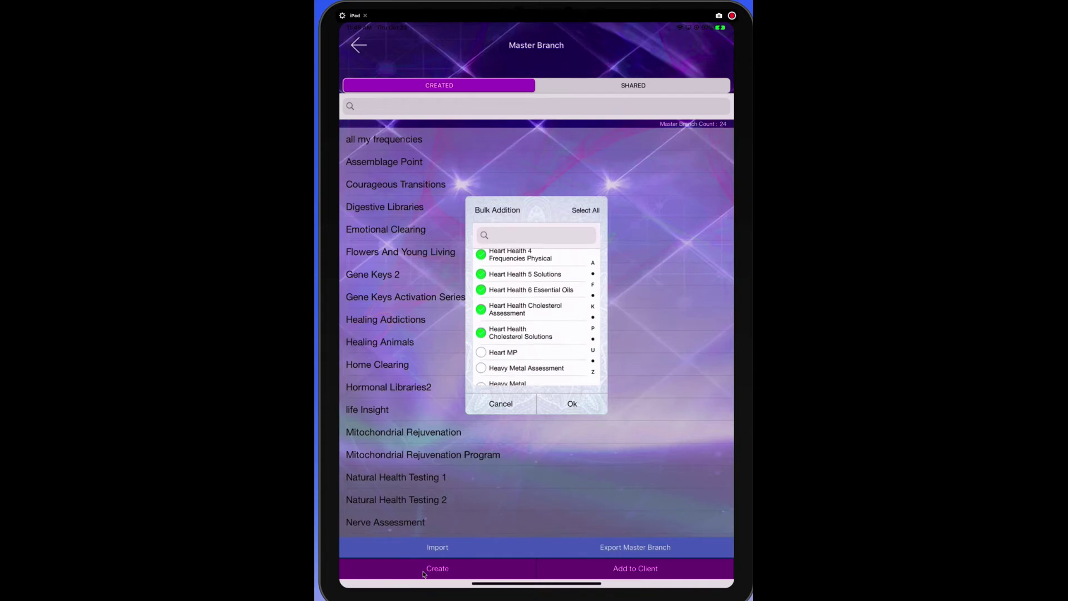
click(572, 403)
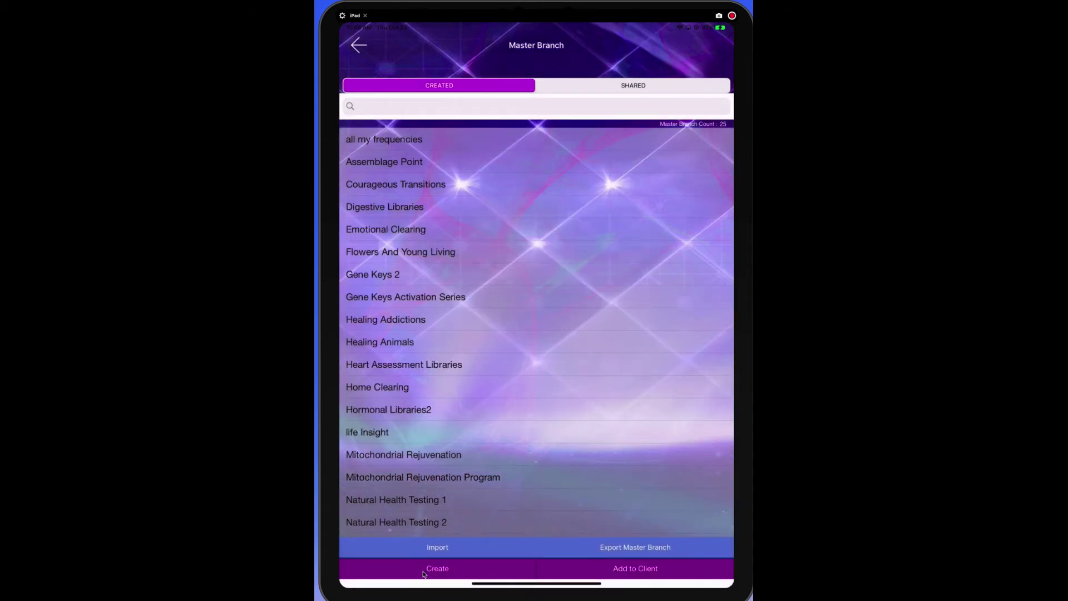
- Review the libraries contained in the Heart Assessment Libraries master branch
click(439, 365)
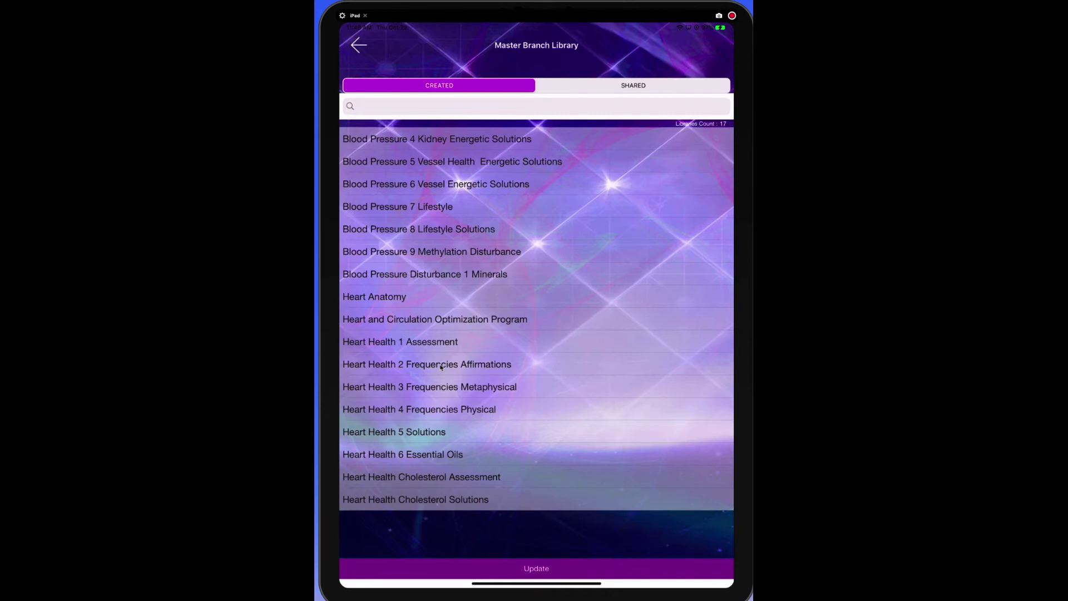
click(441, 367)
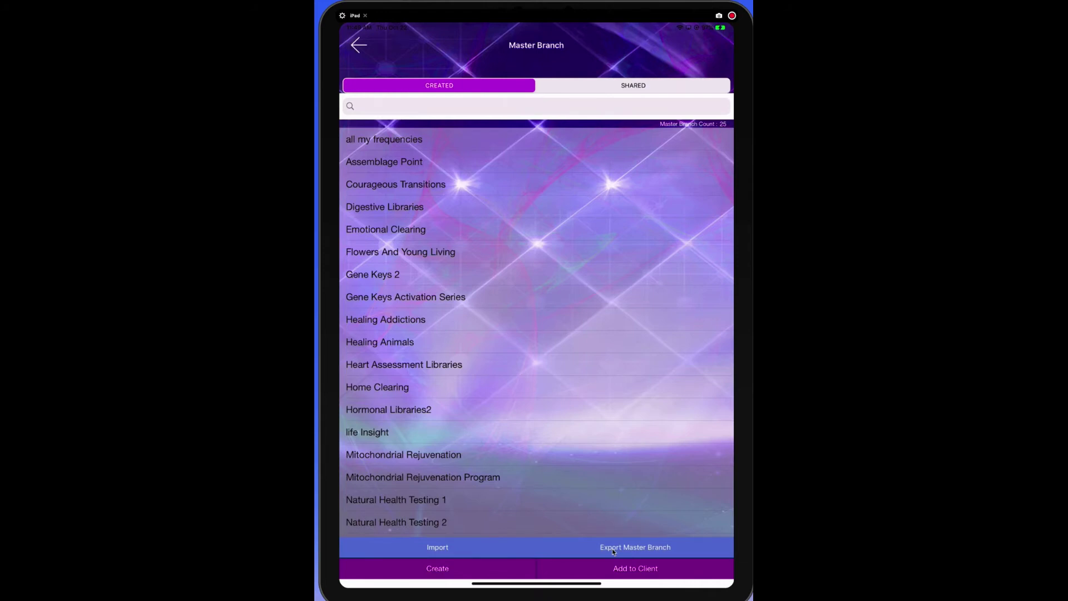
- Export the Heart Assessment Libraries master branch
click(613, 551)
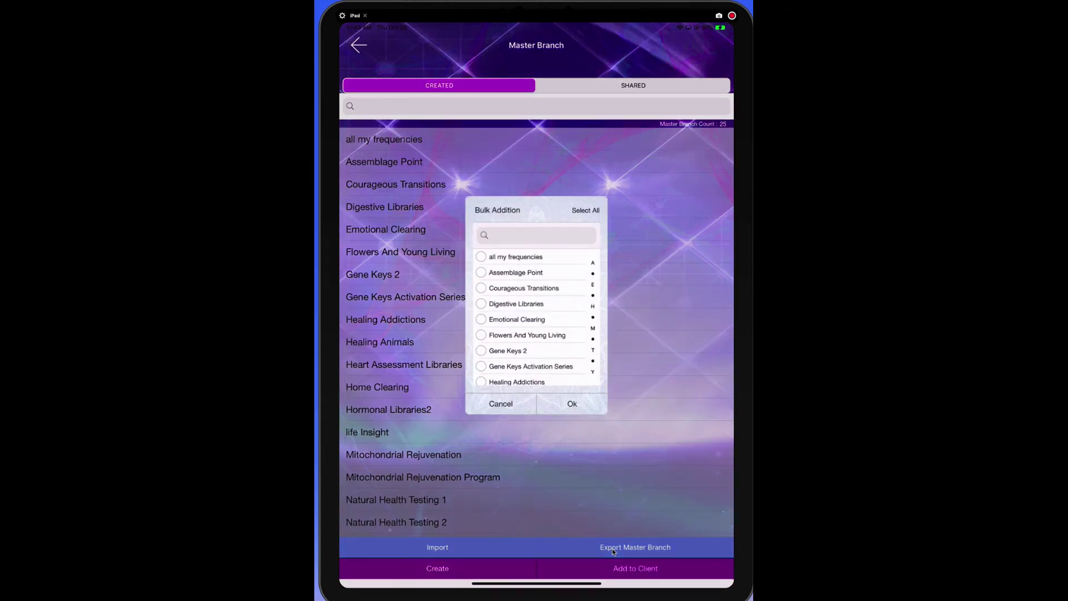
scroll(534, 320, down, 4)
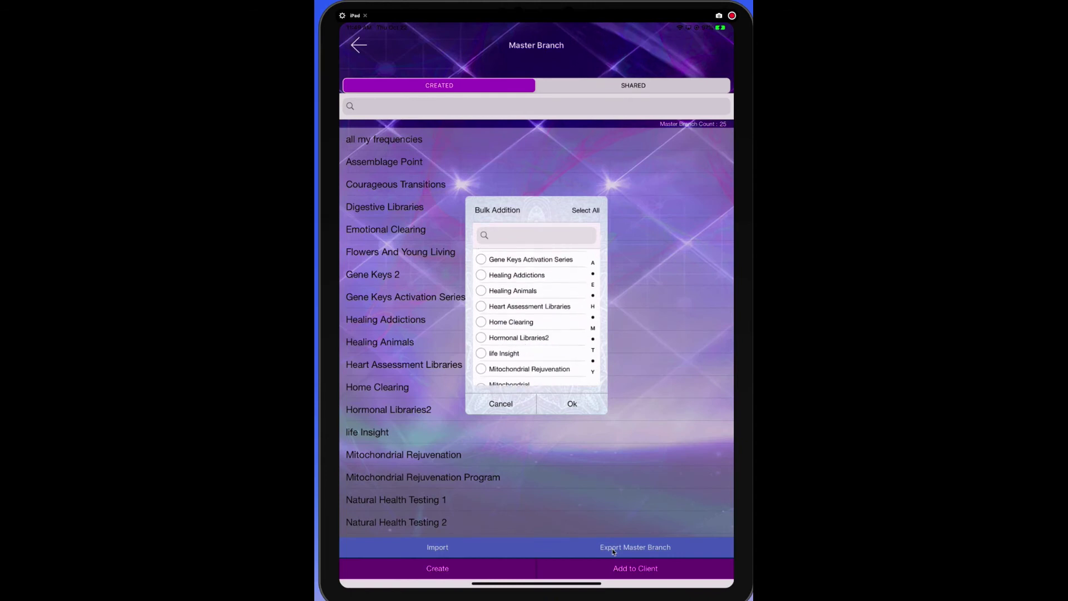
click(481, 305)
click(572, 404)
click(536, 347)
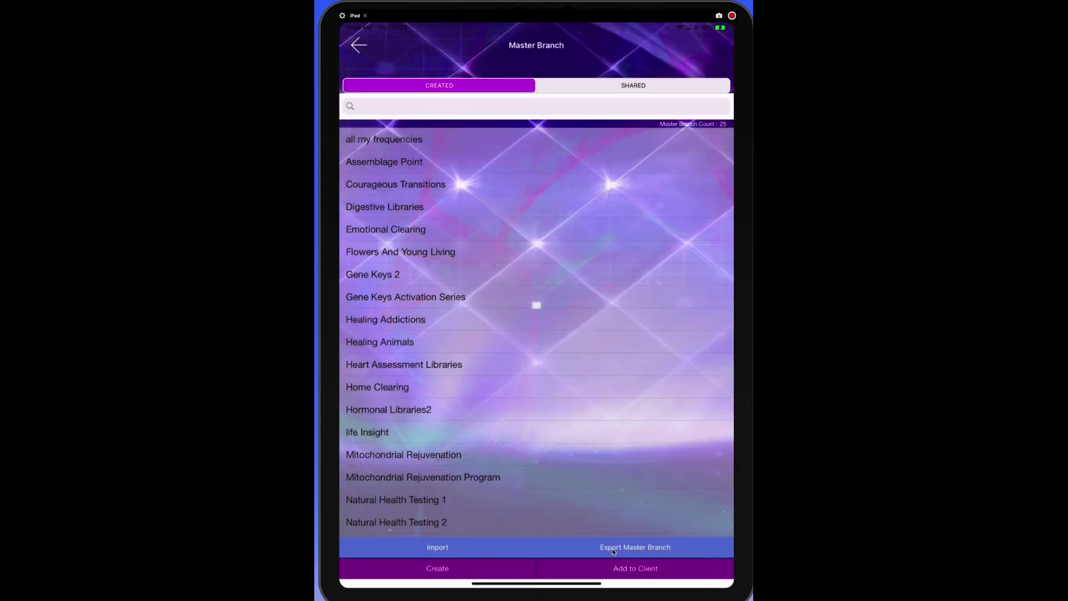
- Leave the master branch and library management lists and scan the client's libraries
click(359, 45)
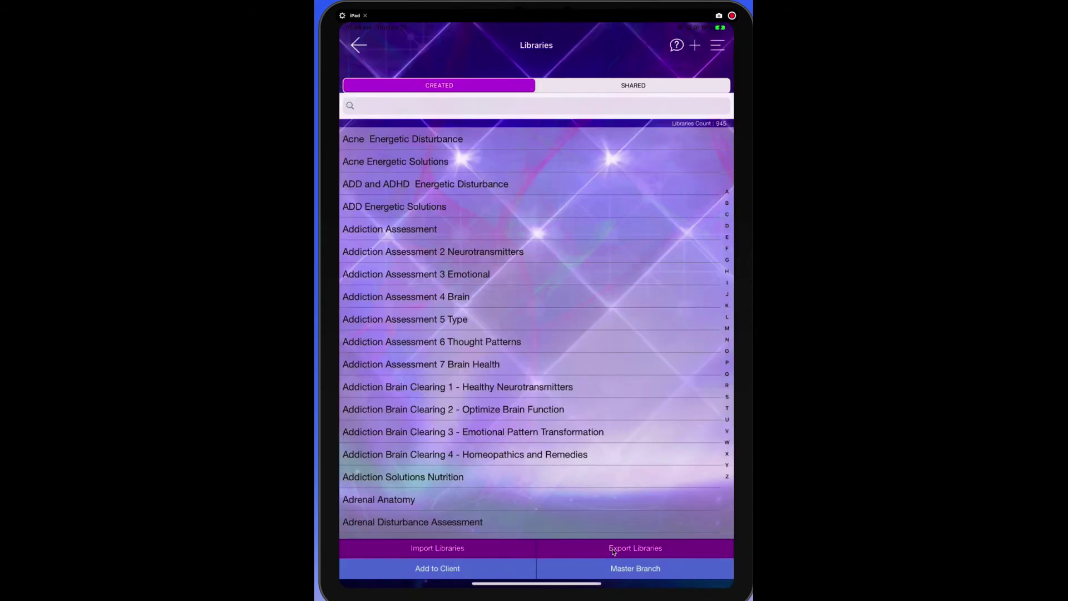
click(359, 45)
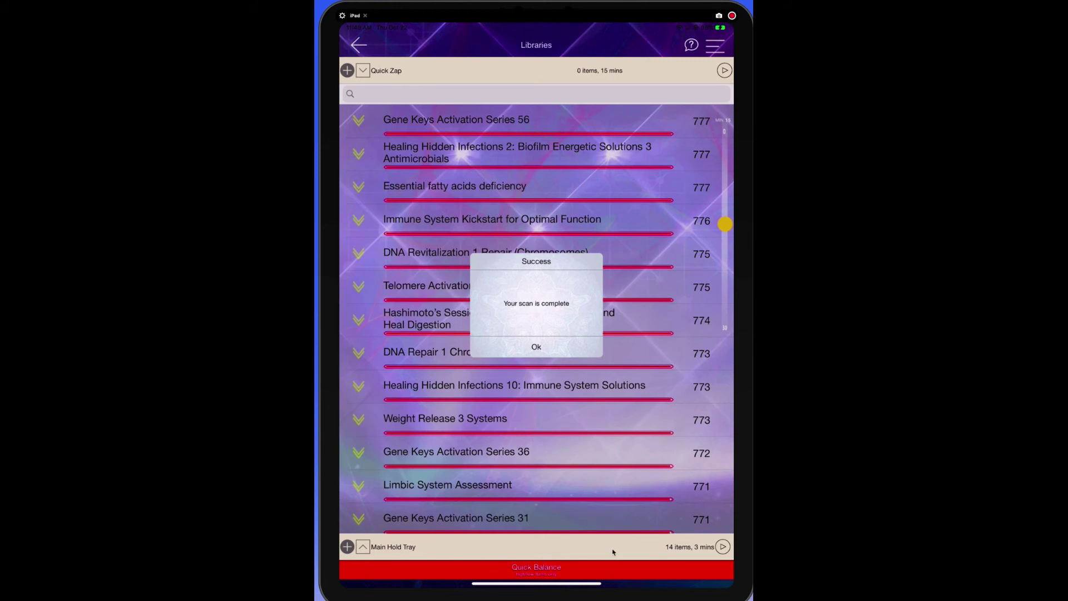
click(536, 347)
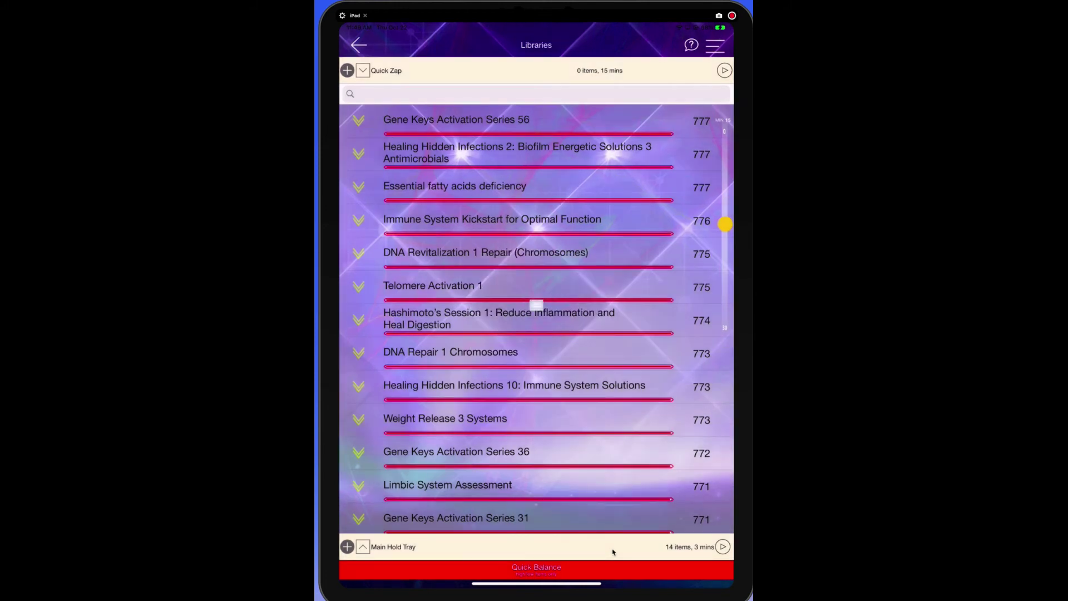
- Search the scanned libraries for Heart and open the Heart Assessment Libraries branch
click(374, 92)
text(Hea)
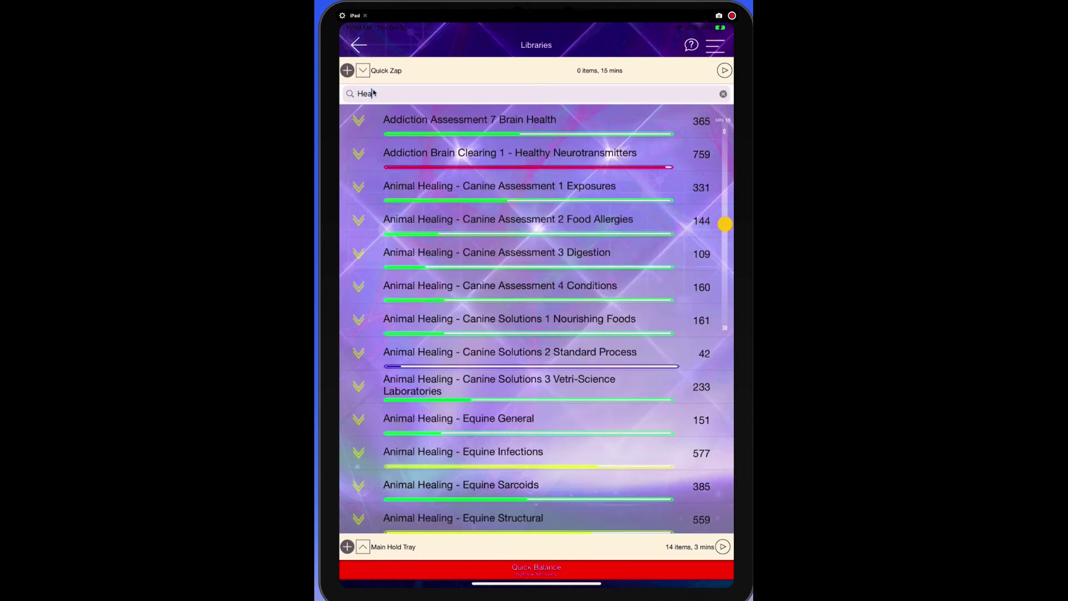
text(rt)
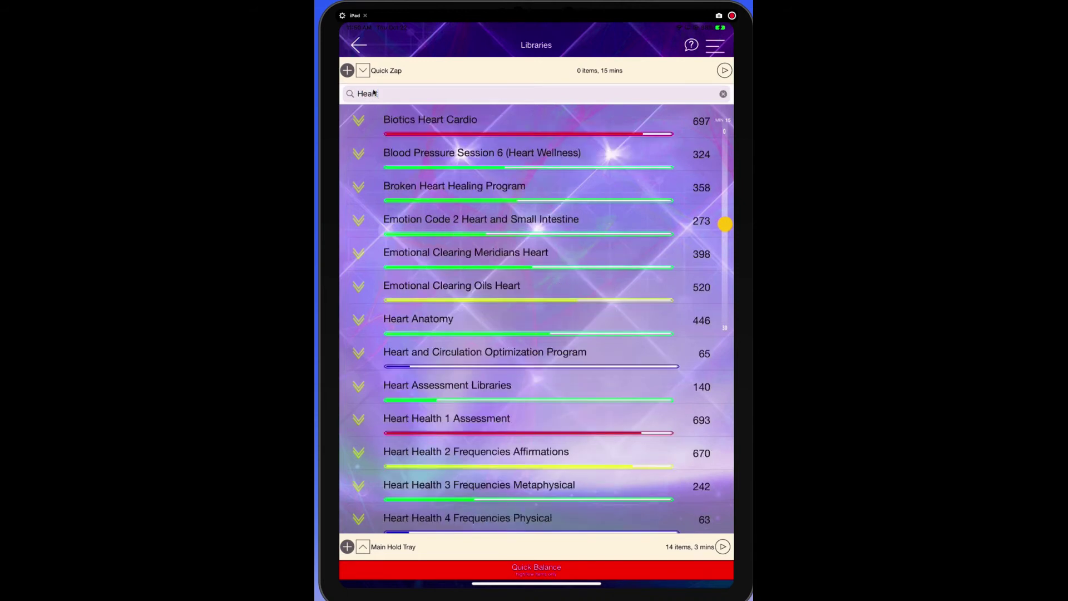
scroll(536, 317, down, 5)
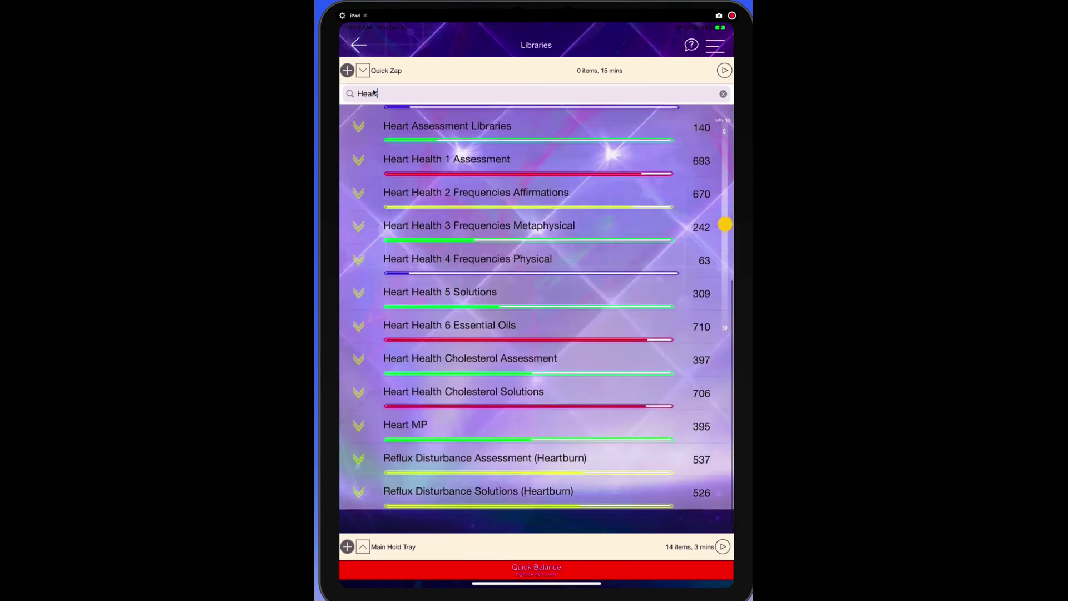
scroll(536, 317, up, 2)
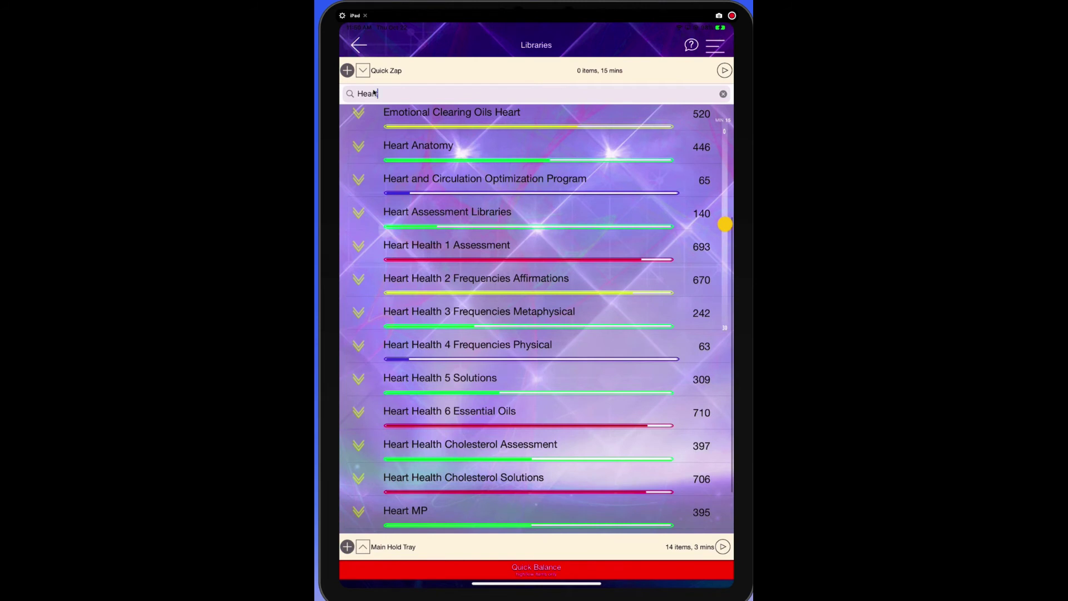
click(416, 228)
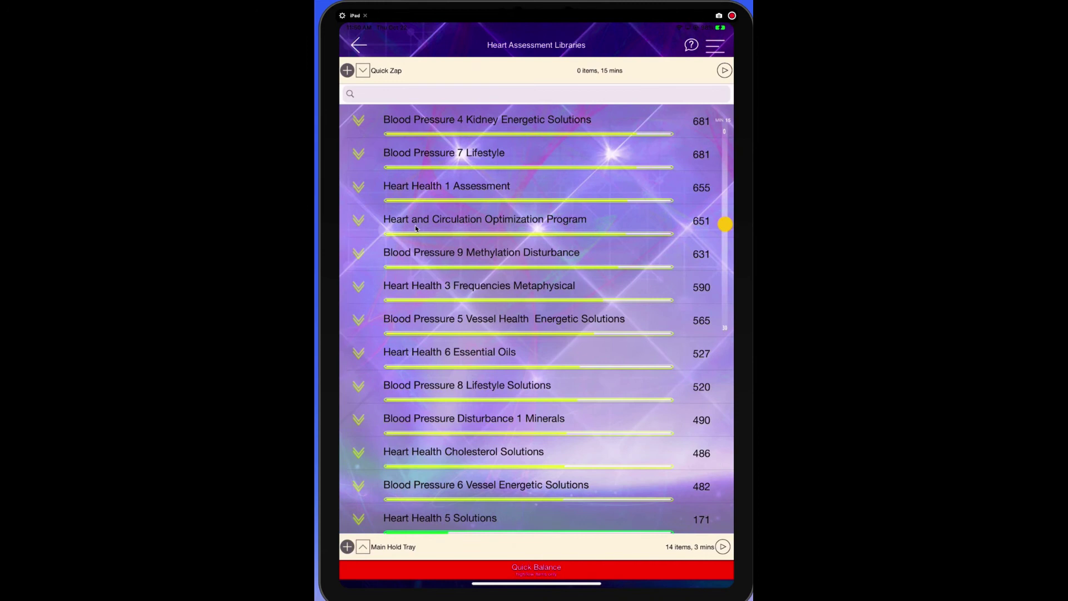
- Review the branch's scan results, open Heart Health 4 Frequencies Physical and start balancing it
scroll(416, 228, down, 5)
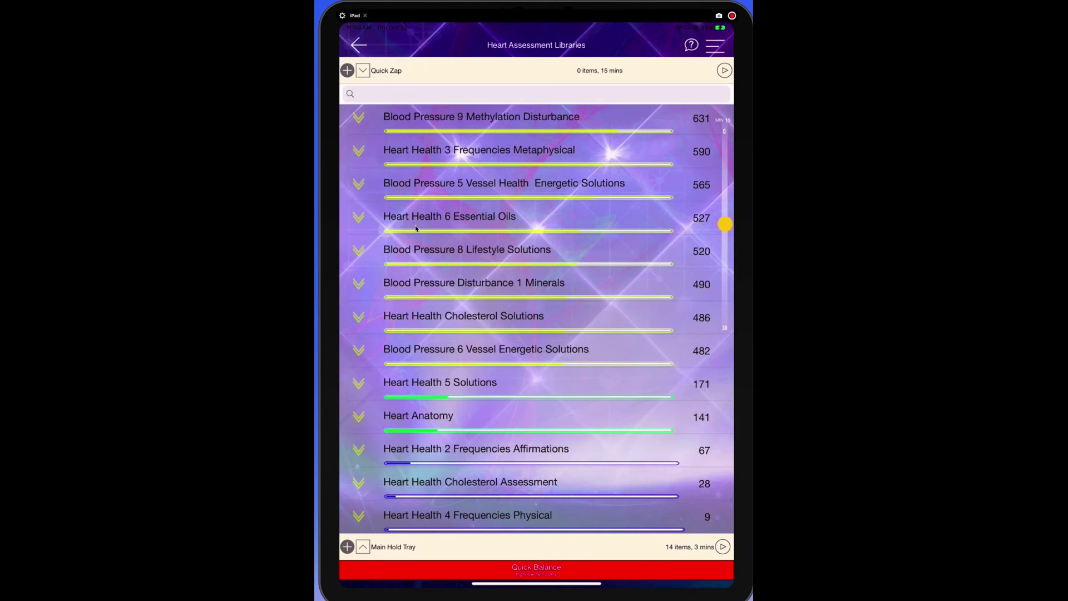
scroll(416, 228, up, 3)
scroll(416, 228, down, 3)
click(473, 519)
scroll(504, 504, up, 3)
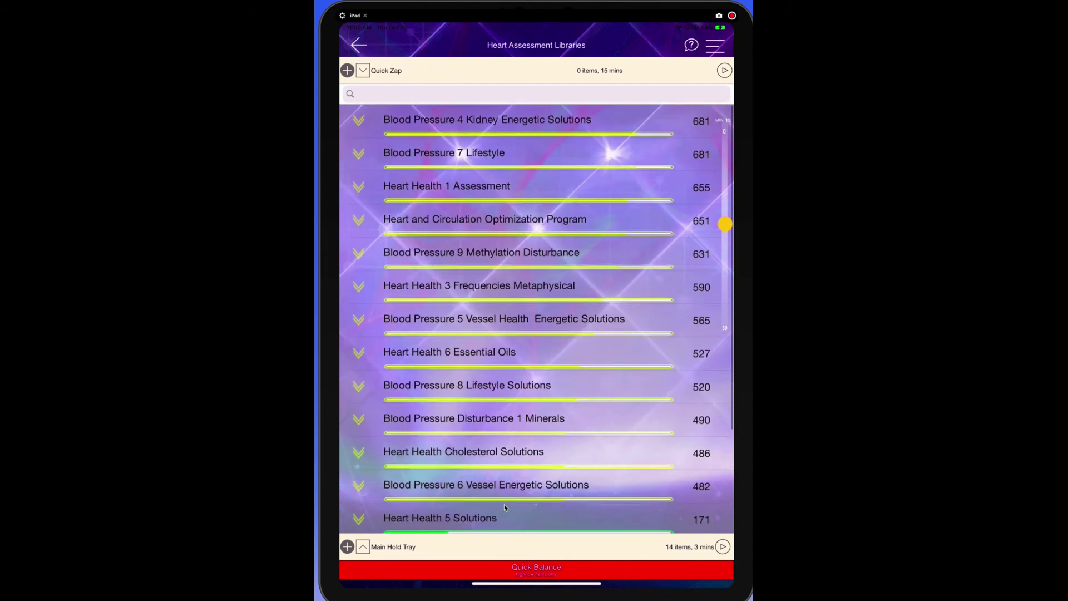
scroll(504, 504, down, 3)
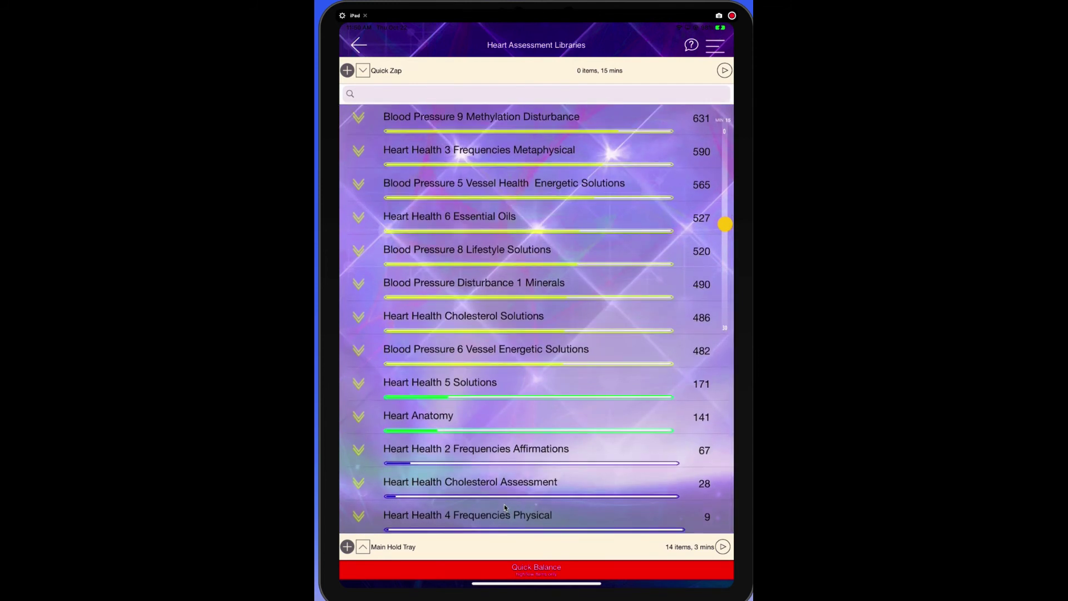
click(485, 531)
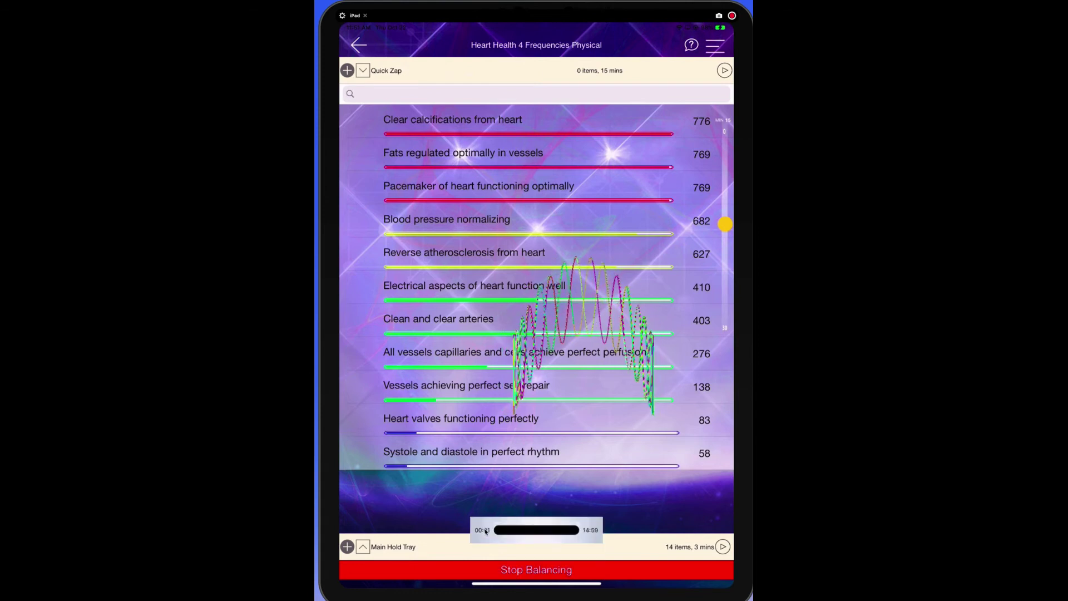
- Create a master branch named with the client's name plus Master Branch, selecting Brain Anatomy, Brain Assessment, Brain Balancing and Brain Energetic Remedies
click(359, 45)
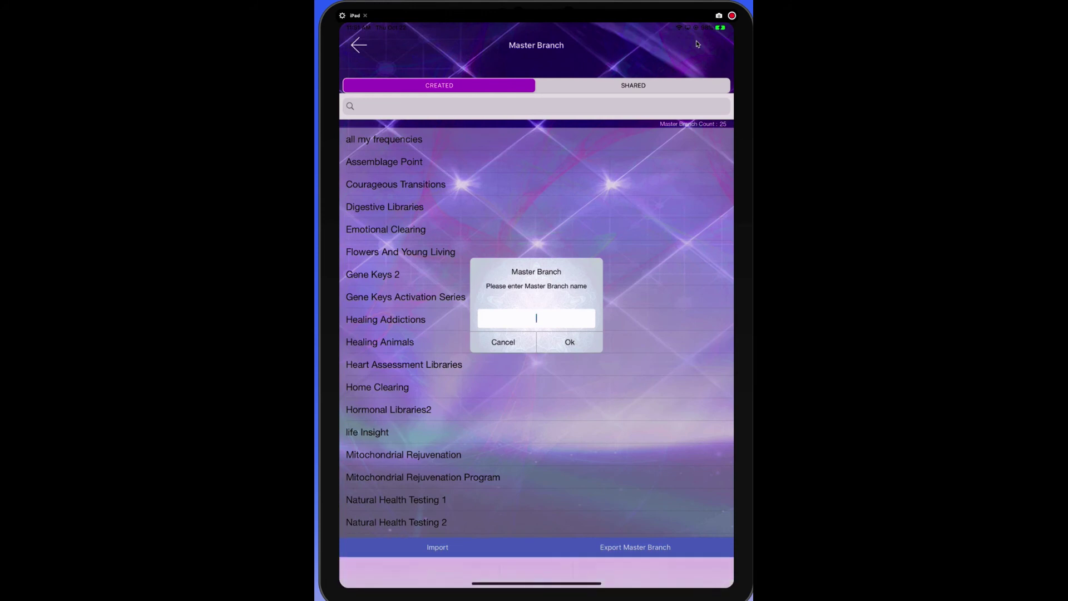
text(Mary P)
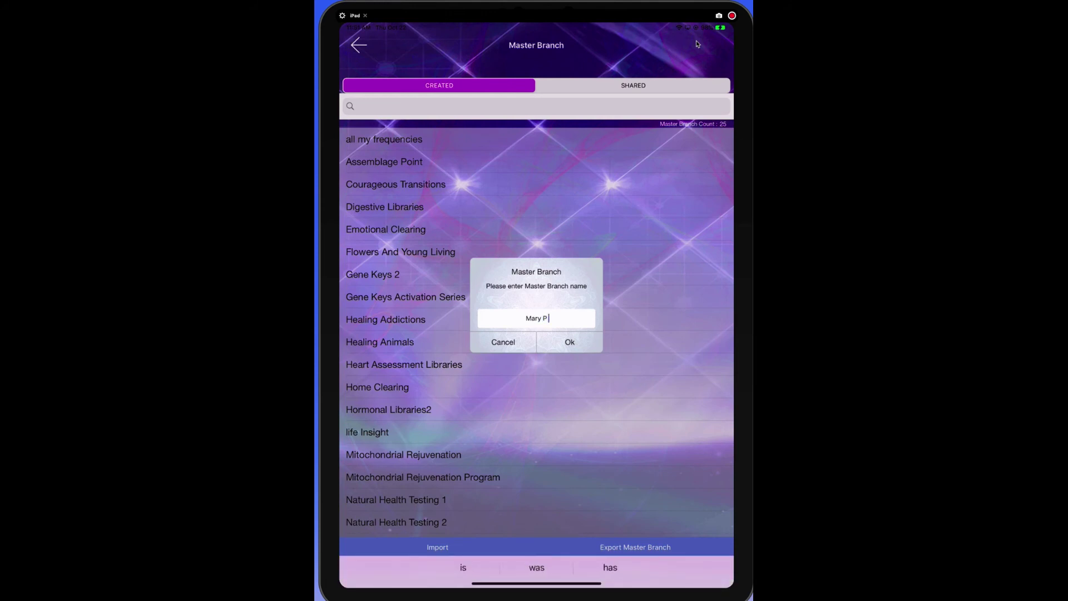
text( Master Branch)
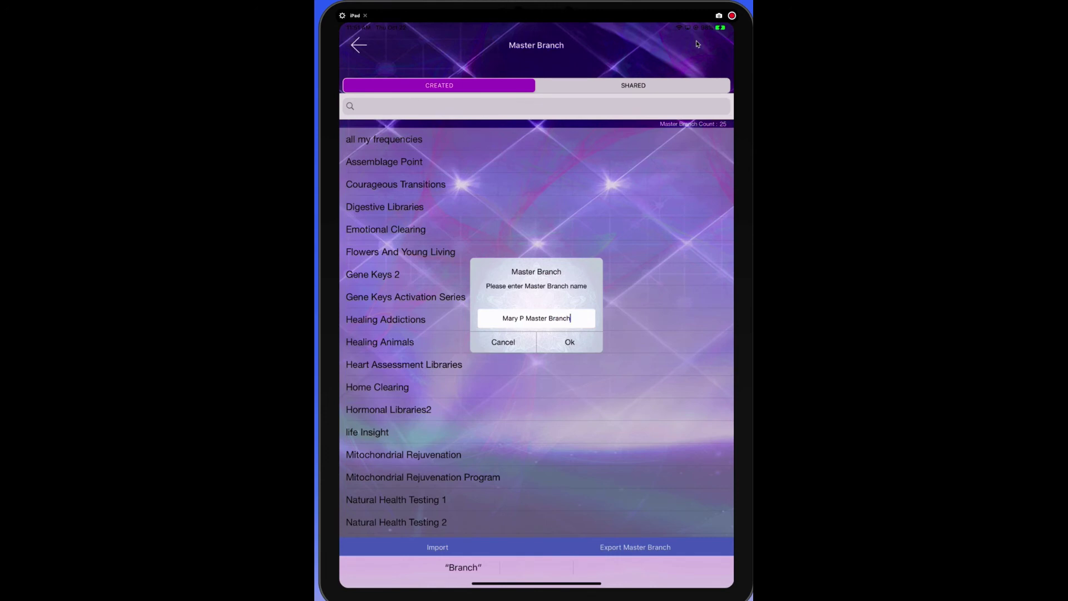
key(Return)
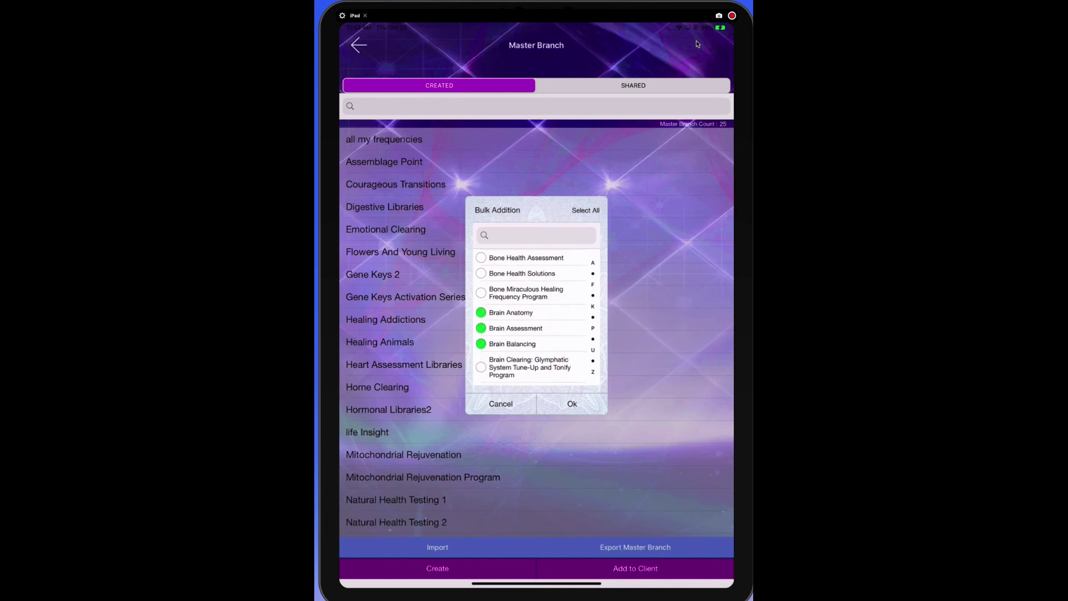
scroll(534, 317, down, 1)
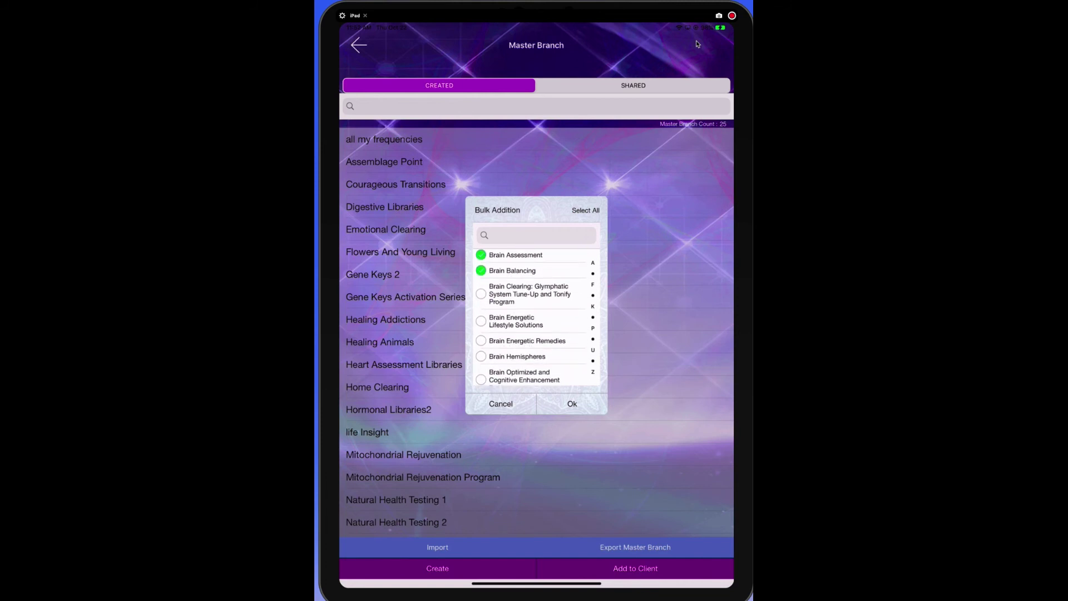
scroll(534, 317, down, 1)
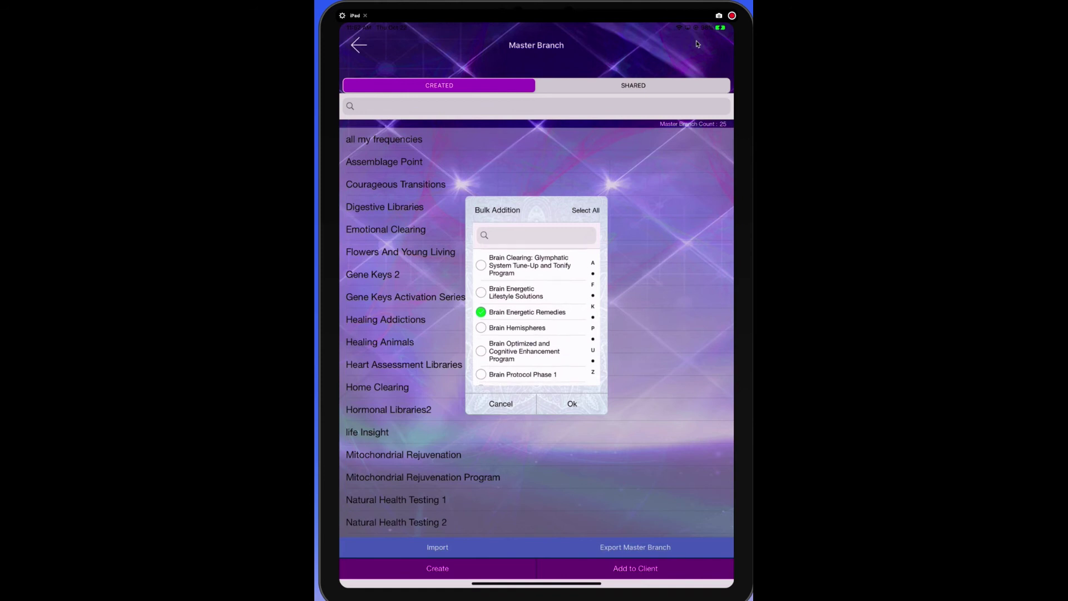
- Select the Emotion Code 1 through Emotion Code 7 libraries for the client's new master branch
scroll(534, 317, down, 10)
scroll(535, 317, up, 10)
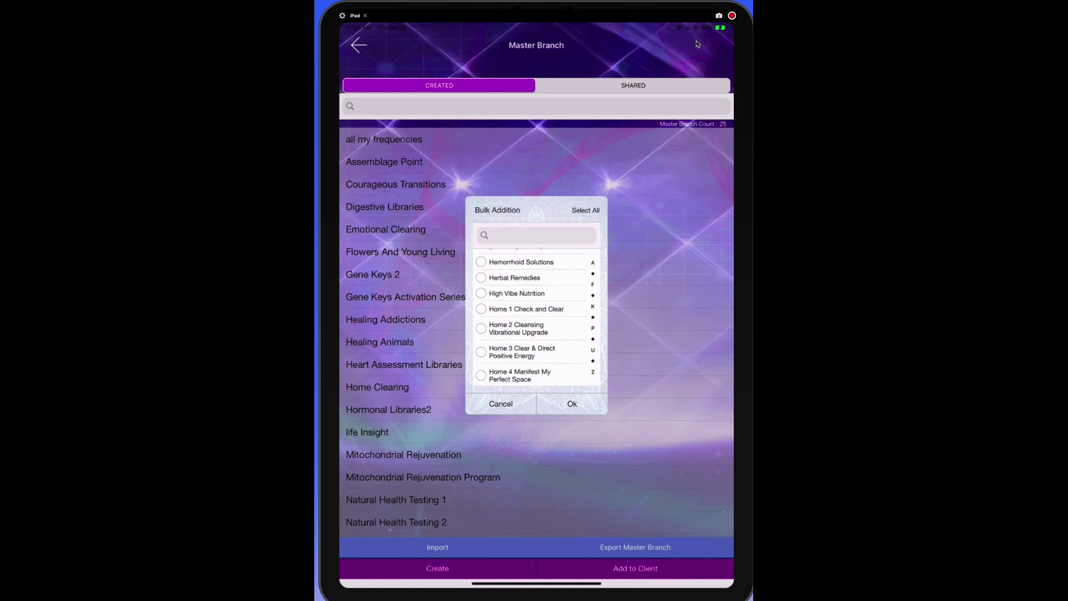
scroll(534, 317, up, 3)
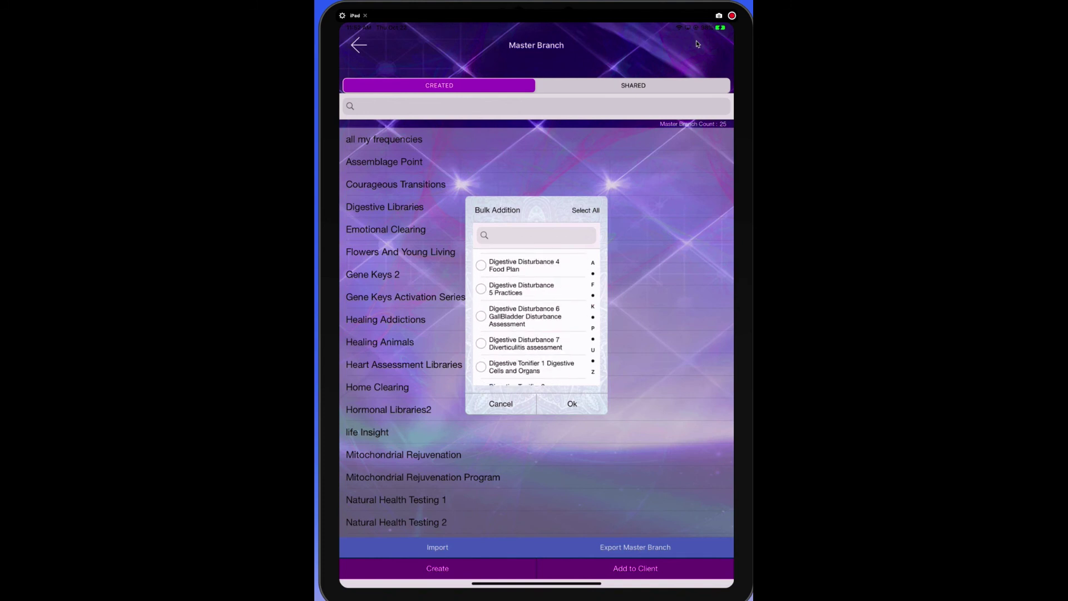
scroll(534, 317, down, 10)
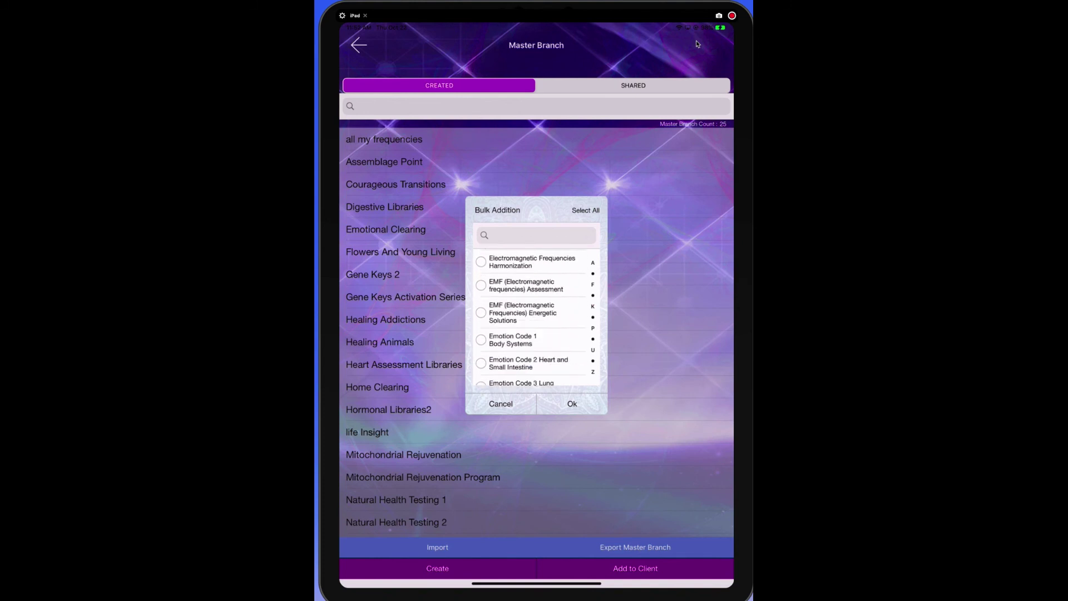
click(481, 340)
click(480, 362)
scroll(534, 317, down, 3)
click(481, 315)
click(480, 338)
scroll(534, 317, down, 2)
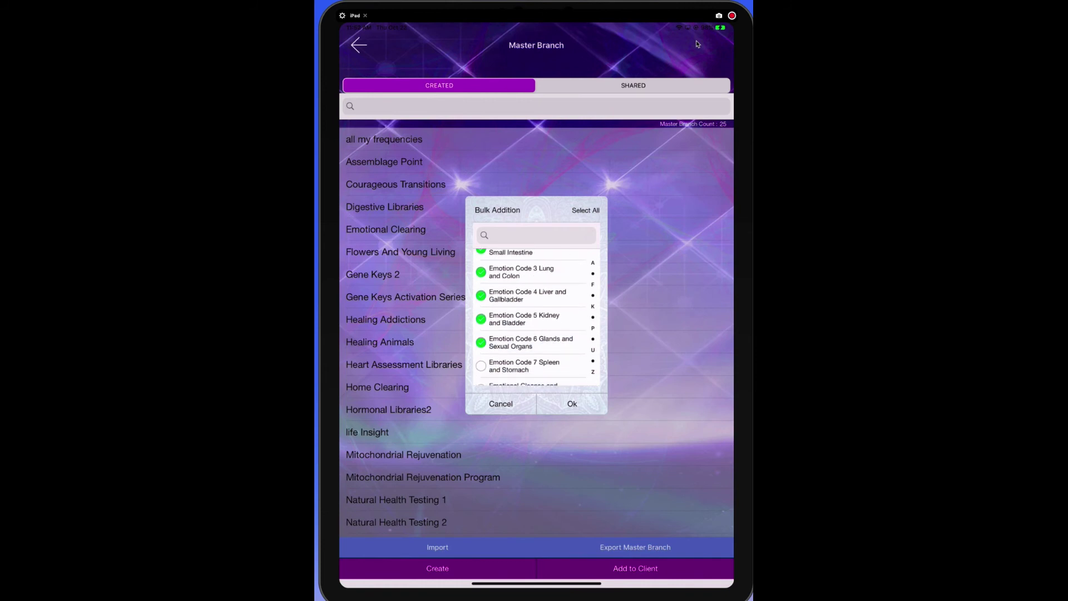
click(481, 365)
scroll(535, 317, down, 2)
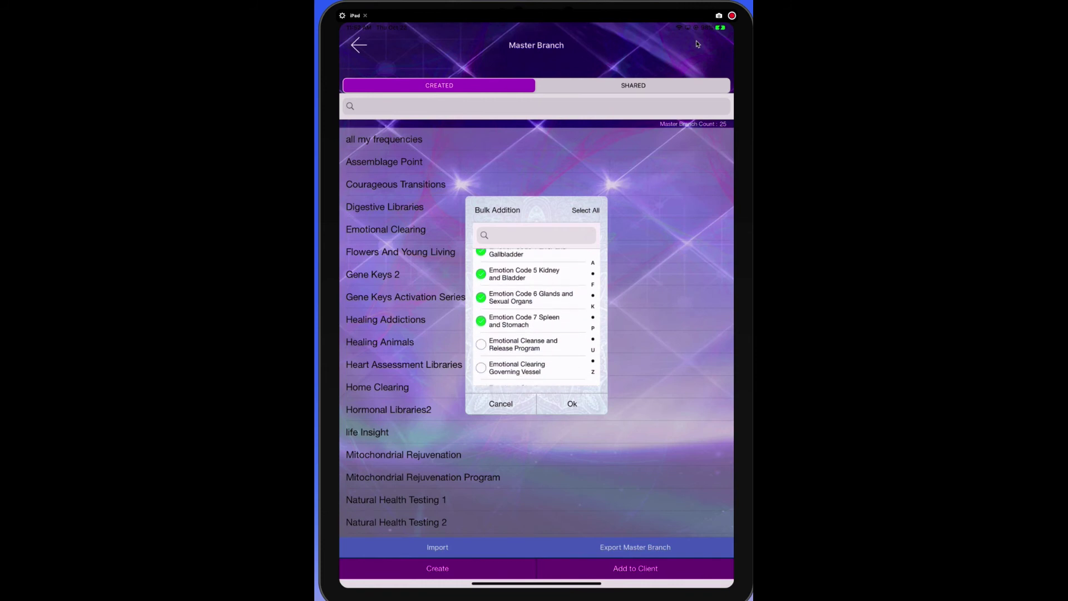
- Select the Digestive Disturbance 1 through Digestive Disturbance 7 libraries and save the client's master branch
scroll(534, 317, down, 5)
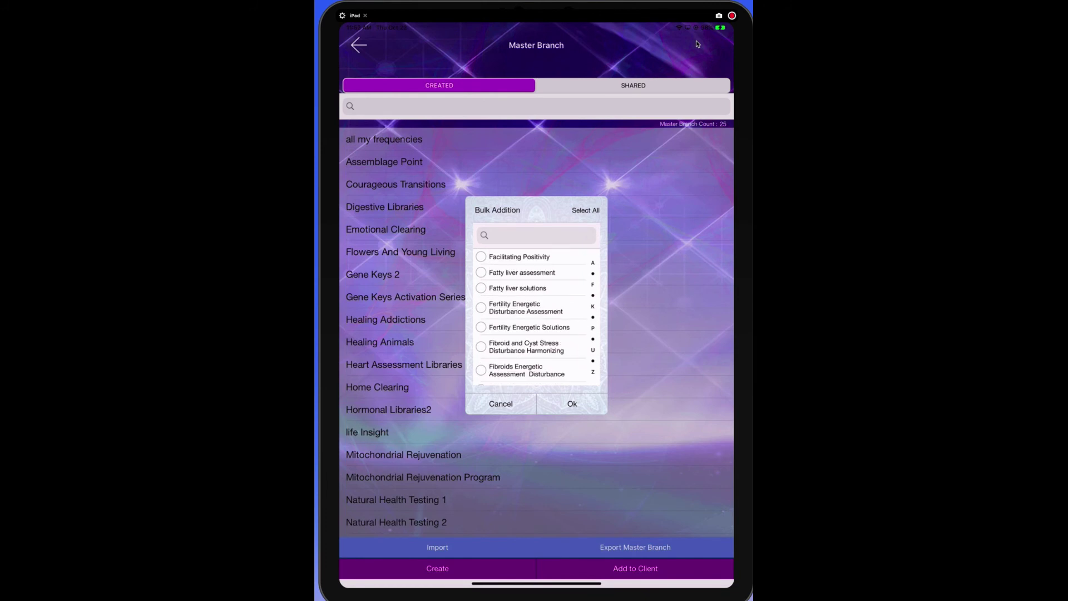
scroll(534, 317, up, 10)
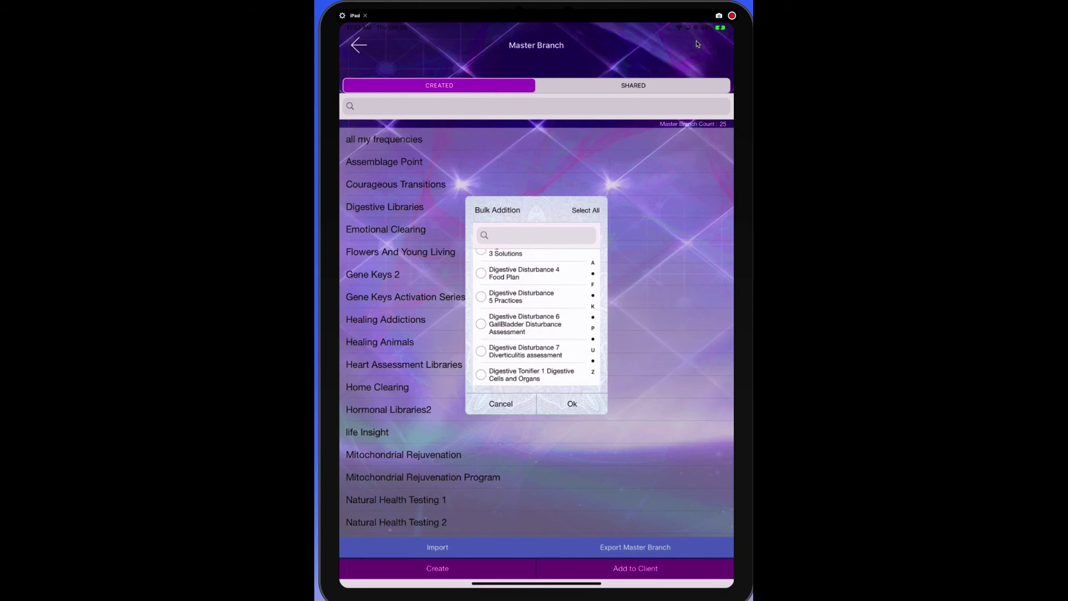
scroll(534, 317, up, 5)
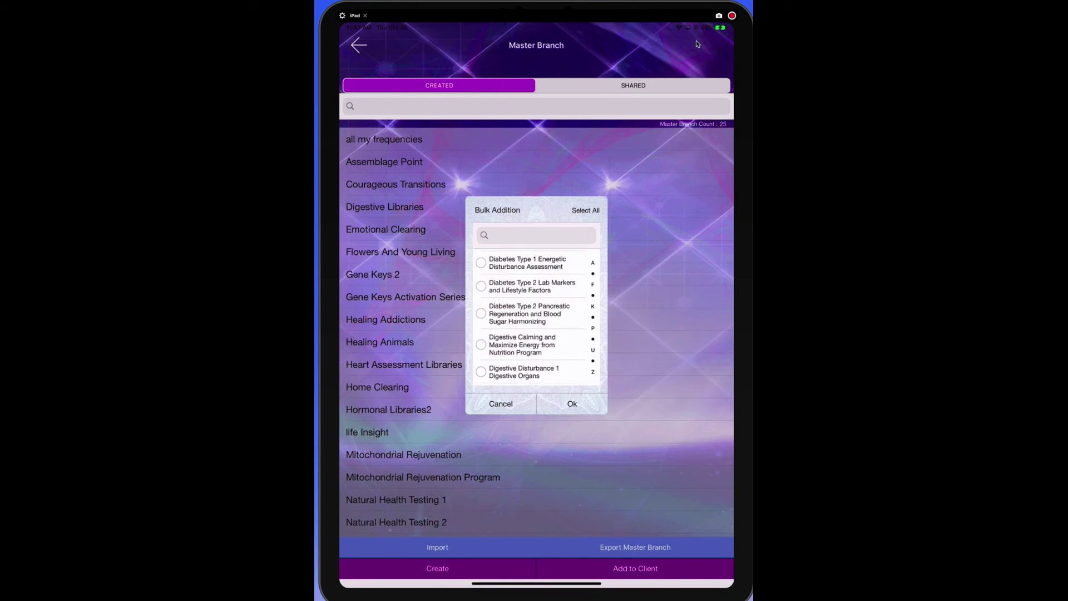
scroll(534, 317, down, 3)
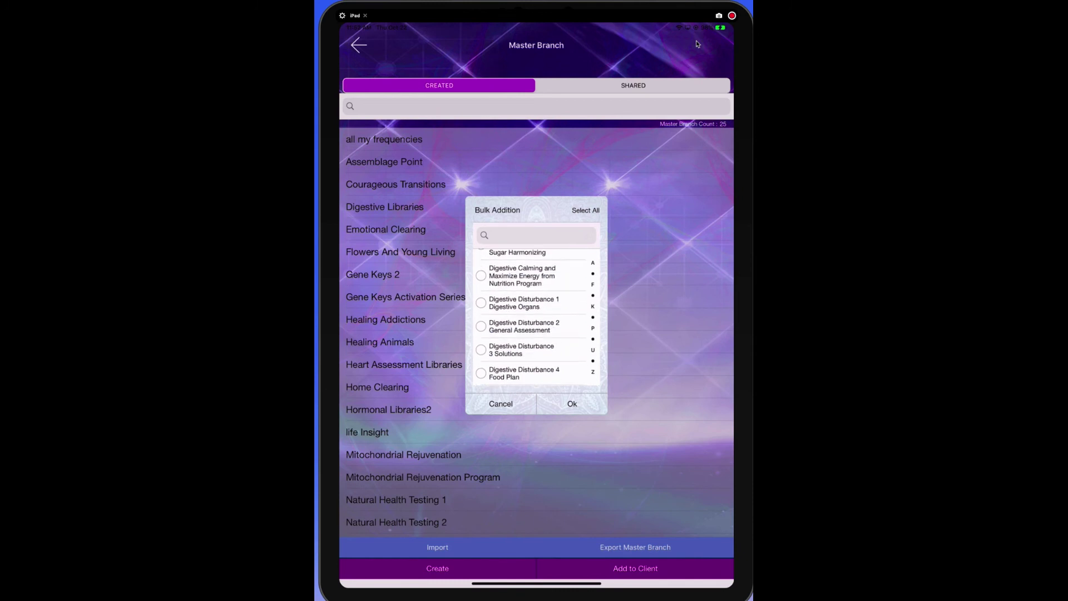
click(480, 303)
click(481, 326)
scroll(534, 317, down, 2)
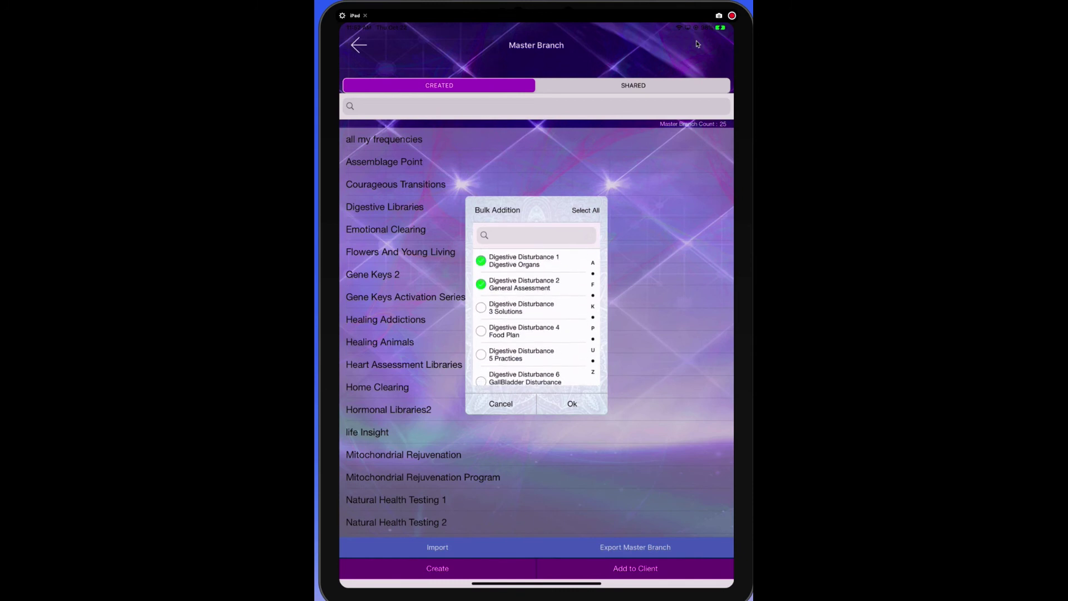
click(481, 308)
click(480, 331)
scroll(534, 317, down, 2)
click(480, 320)
click(481, 369)
scroll(534, 317, down, 1)
click(480, 351)
click(572, 403)
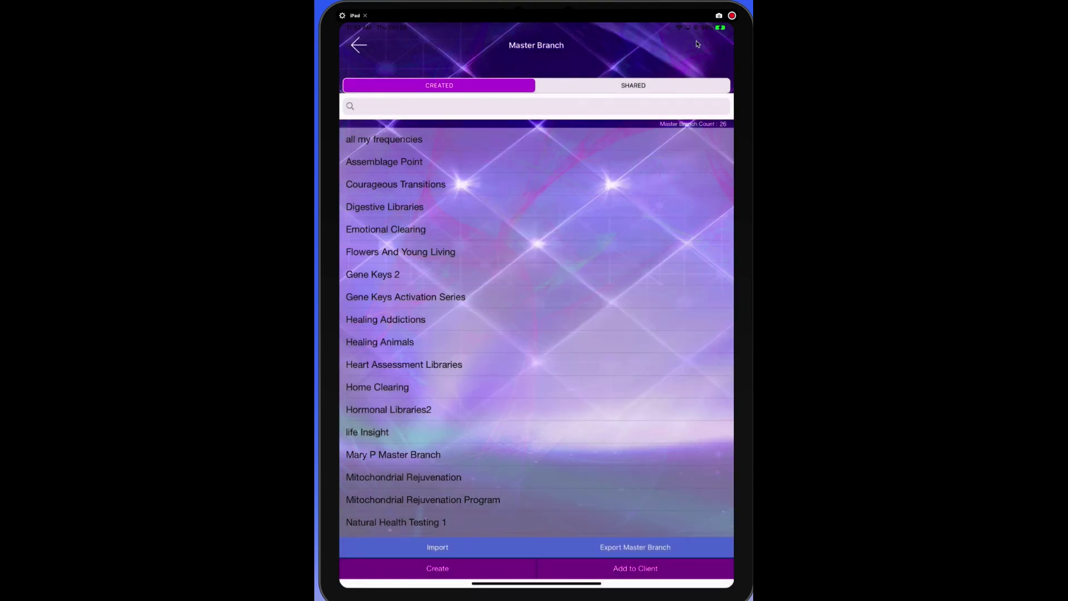
- Add the newly created client-named master branch to the client
scroll(534, 334, down, 5)
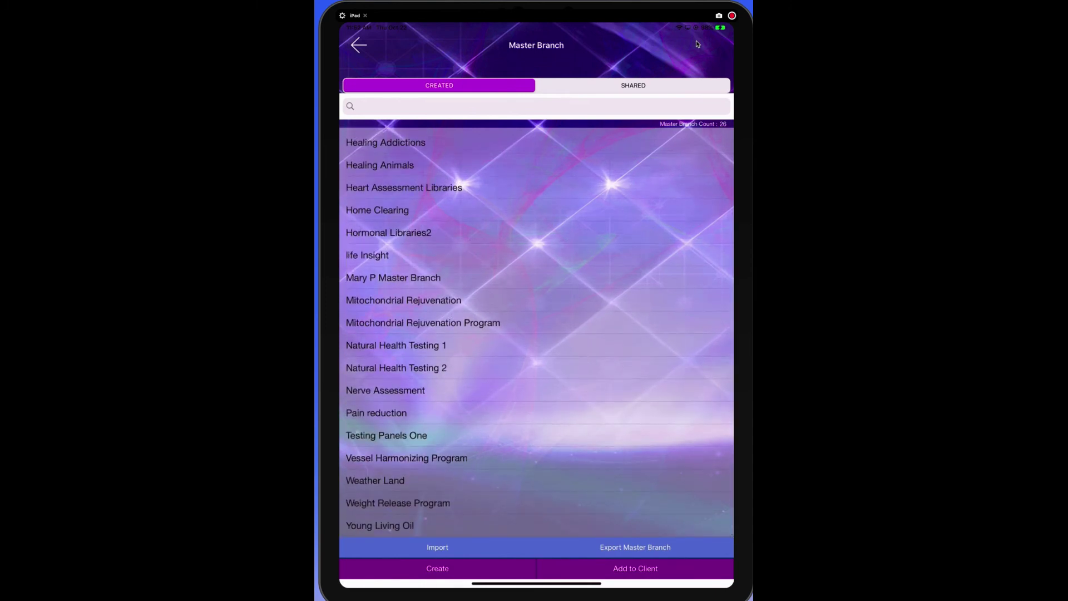
click(635, 568)
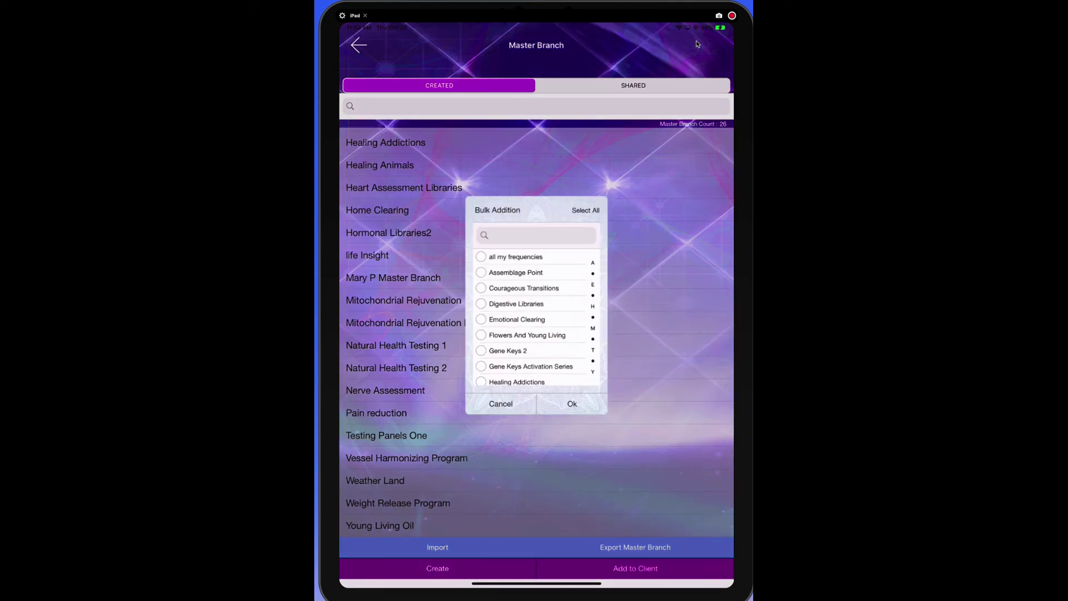
scroll(535, 318, down, 10)
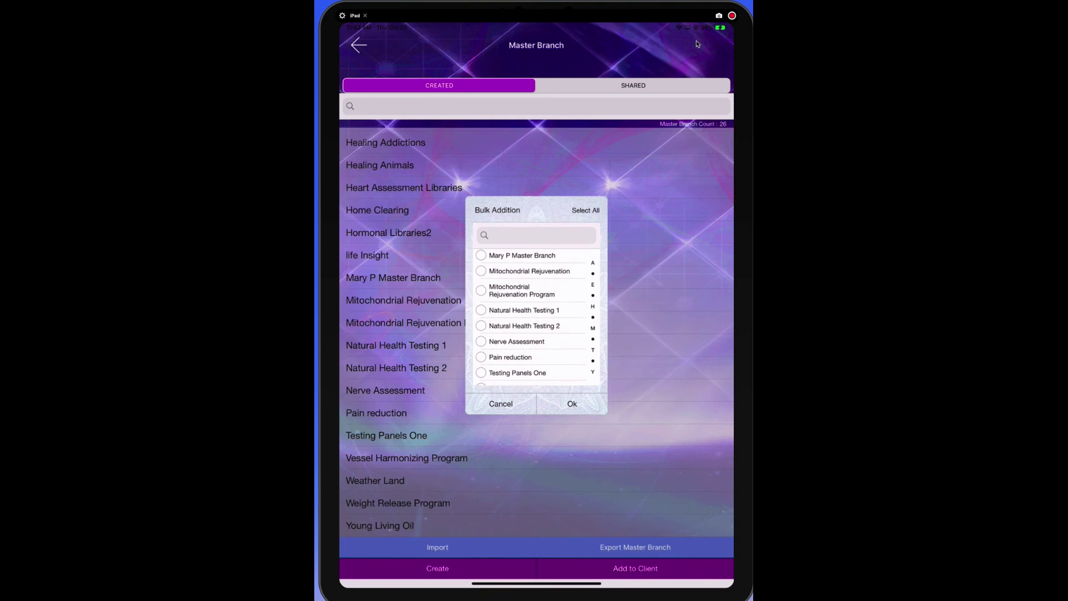
click(481, 268)
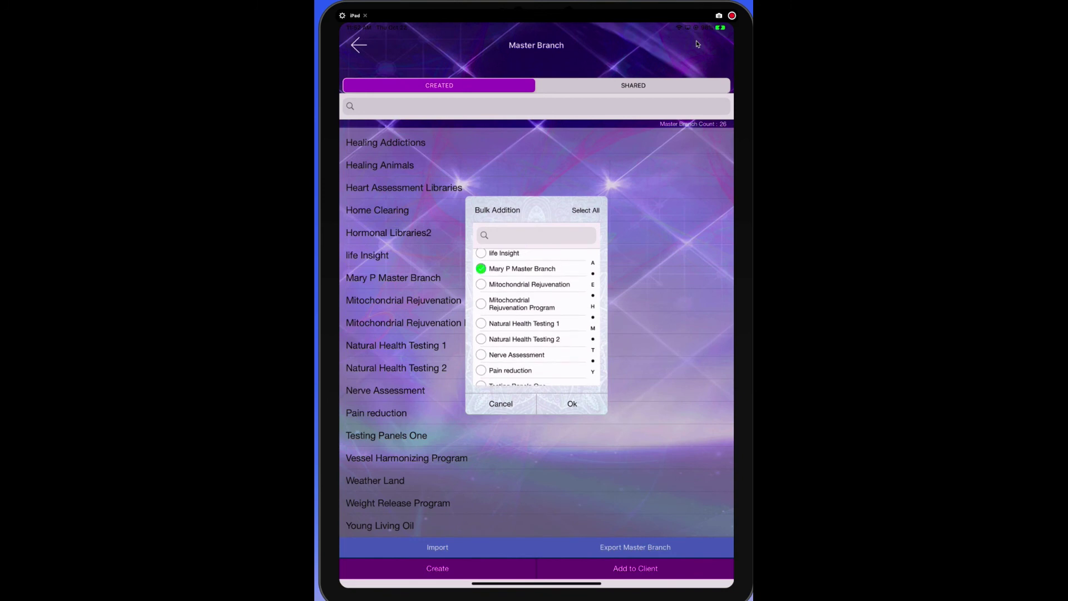
click(572, 403)
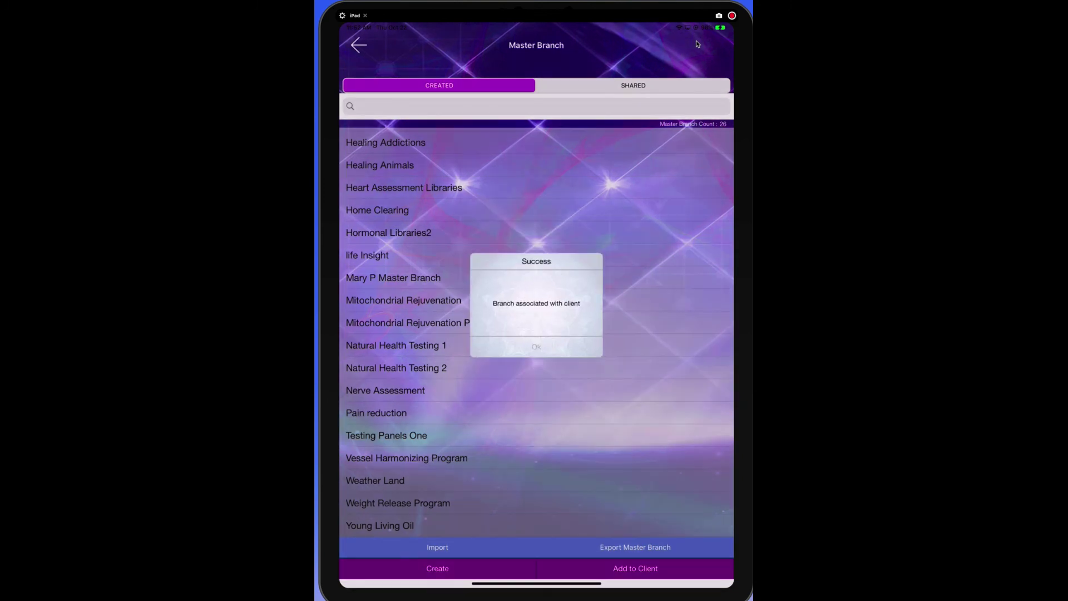
click(536, 346)
- Leave the master branch list and run a scan of the client's libraries
click(358, 45)
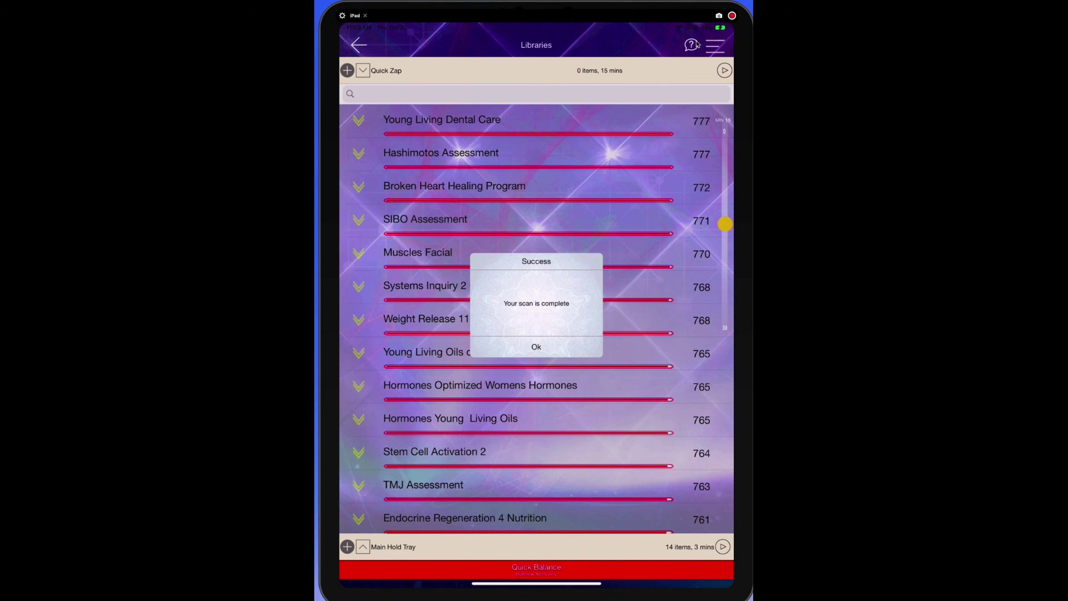
key(Return)
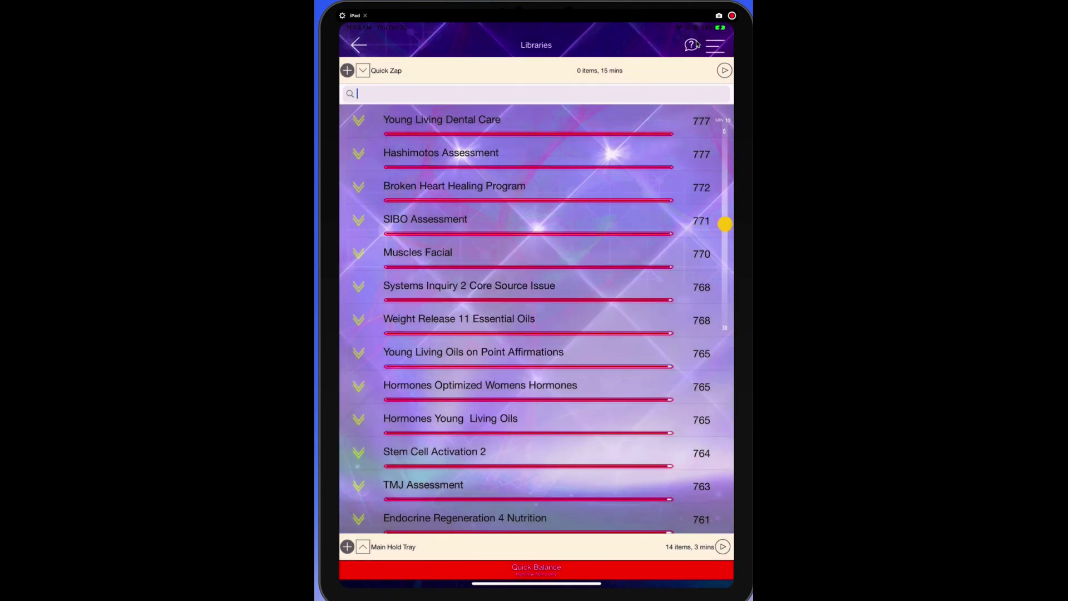
- Search the scanned libraries for the client's first name, open the matching master branch and review its libraries' scan results
text(Mary)
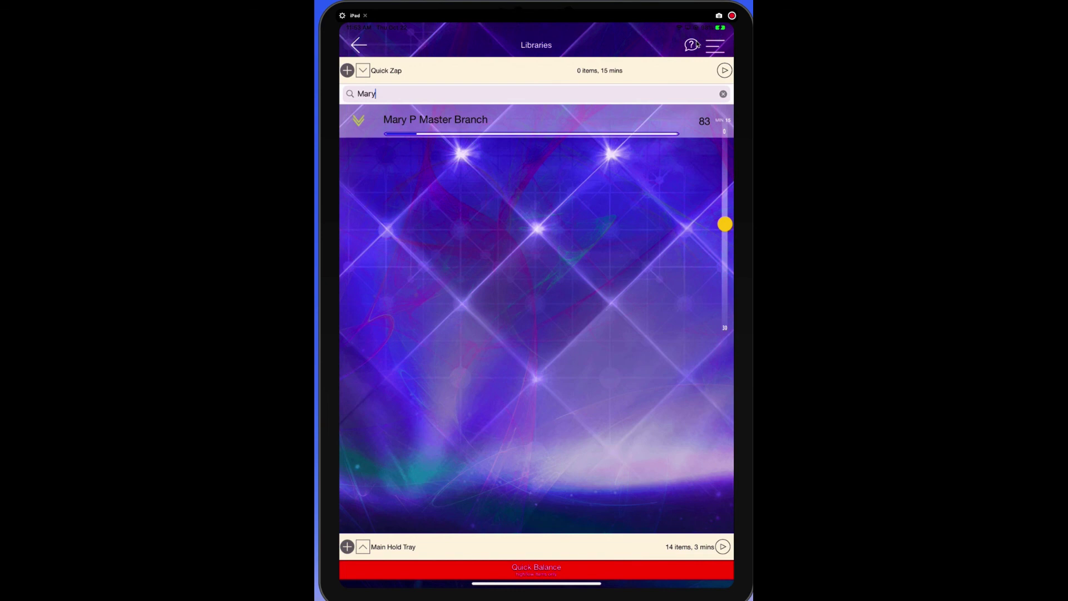
key(Return)
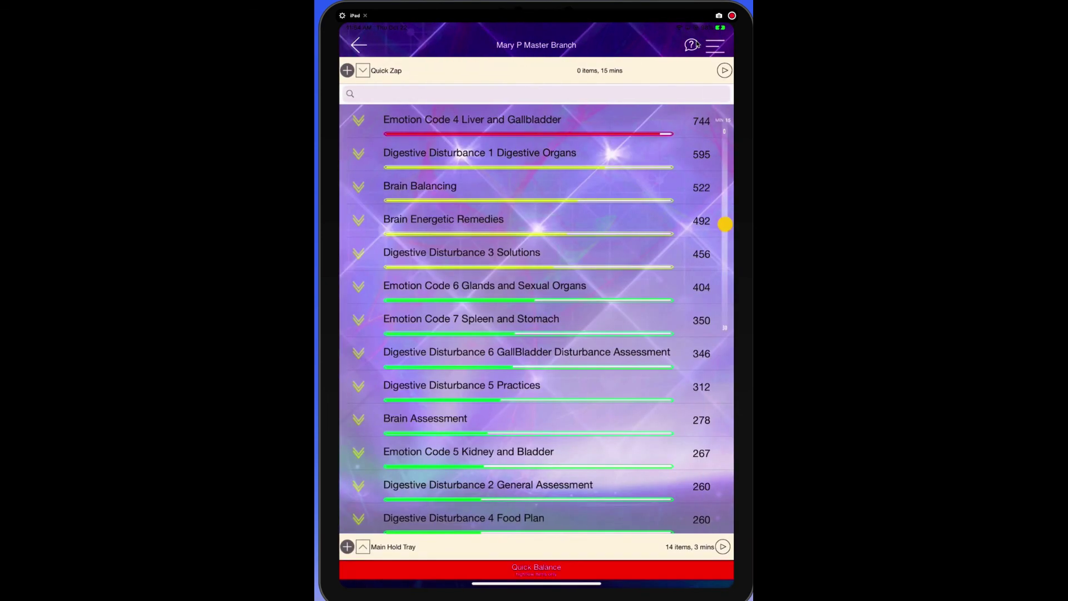
scroll(537, 320, down, 5)
scroll(537, 320, up, 5)
scroll(537, 320, down, 5)
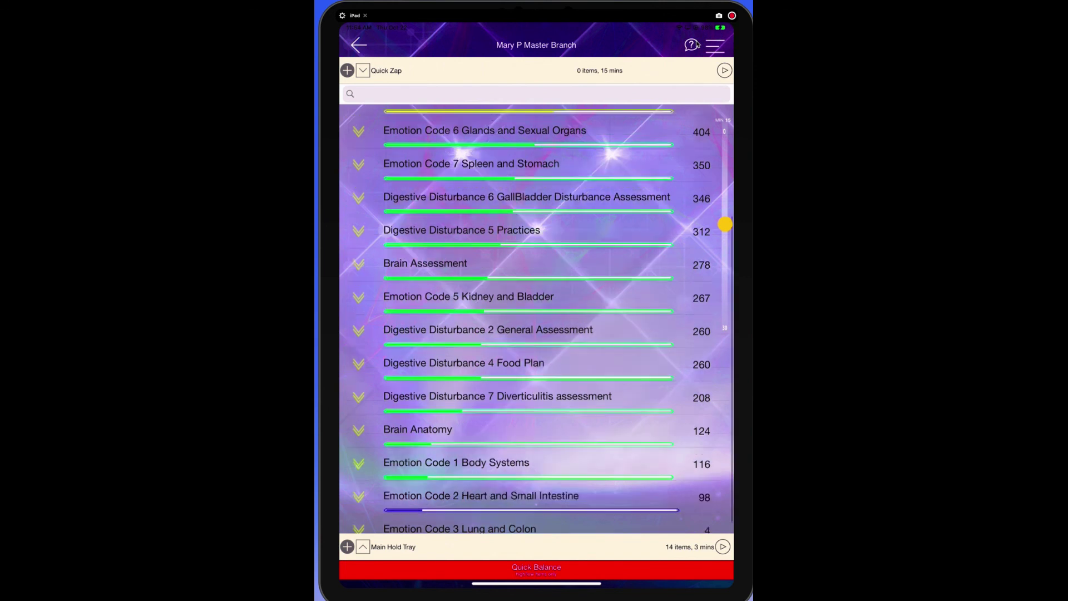
scroll(536, 320, up, 5)
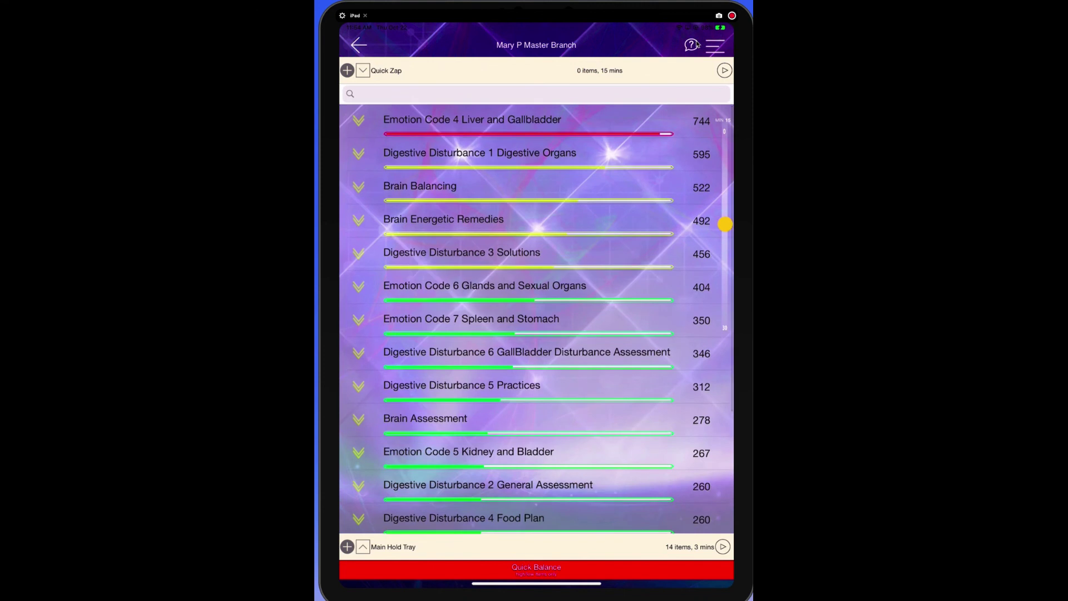